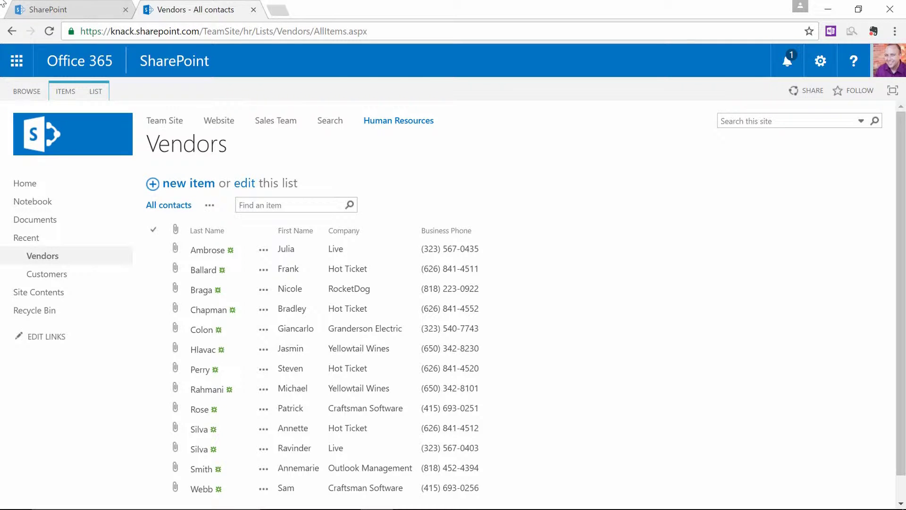
Start a new Vendors column named 'Vendor Type' with the Choice (menu to choose from) type.
left_click(108, 91)
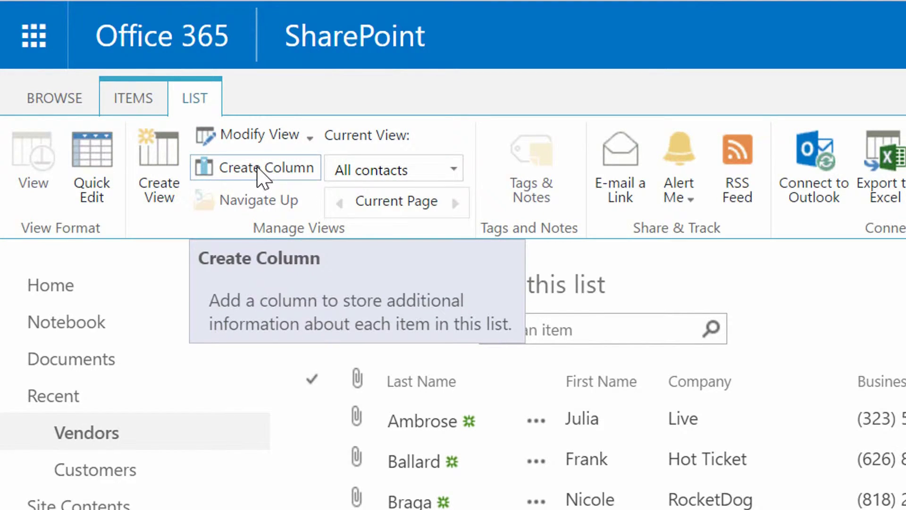
left_click(258, 169)
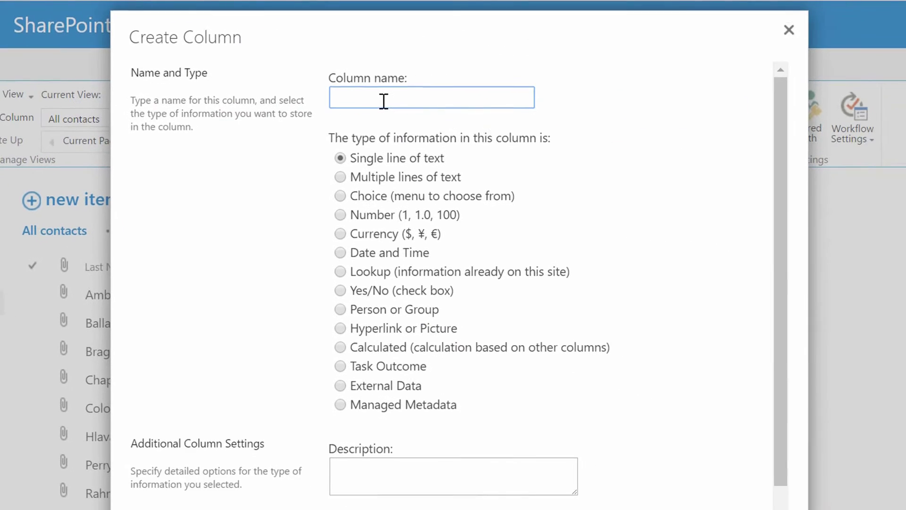
type("V")
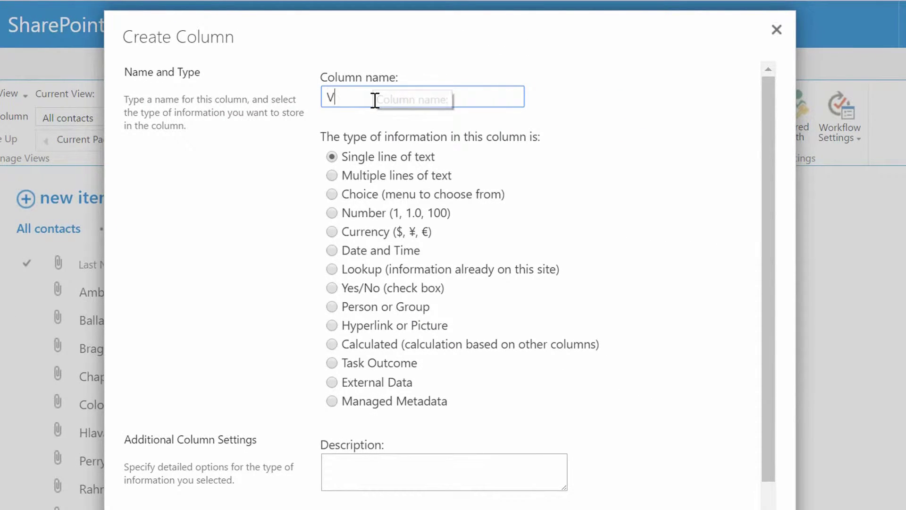
type("endor Type")
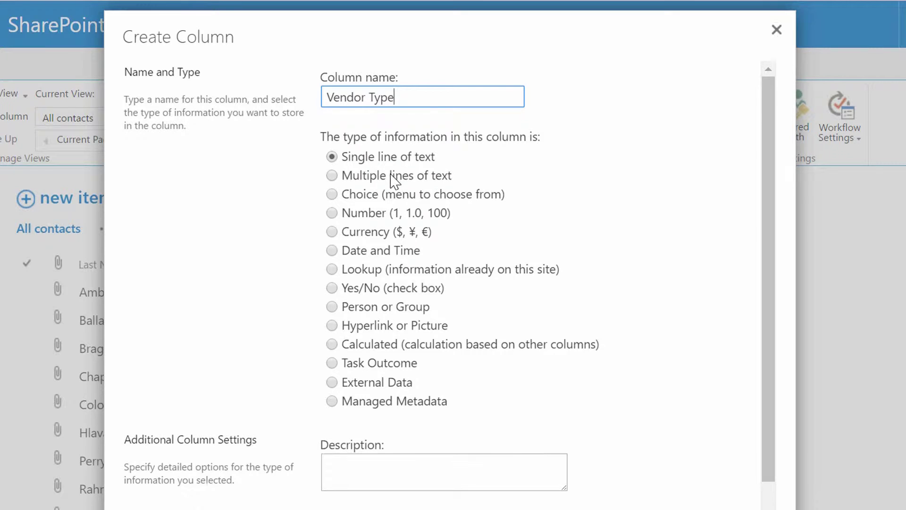
left_click(369, 194)
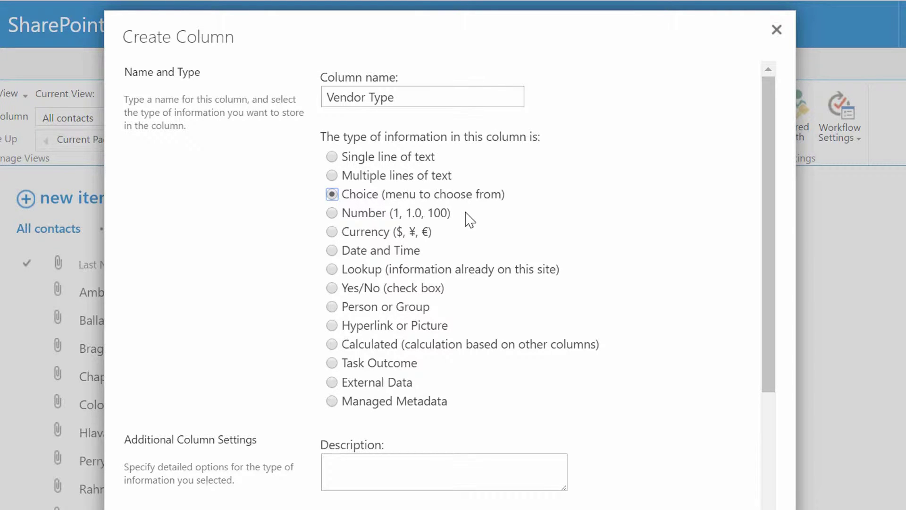
scroll(465, 218, "down", 6)
Replace the placeholder choices with Catering, Logistics and Information Technology, one per line.
scroll(469, 220, "down", 1)
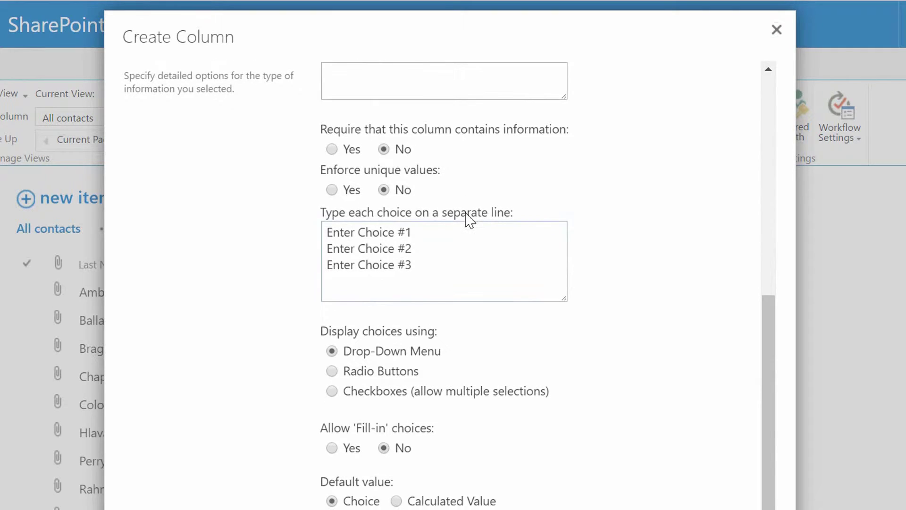
left_click_drag(328, 231, 439, 275)
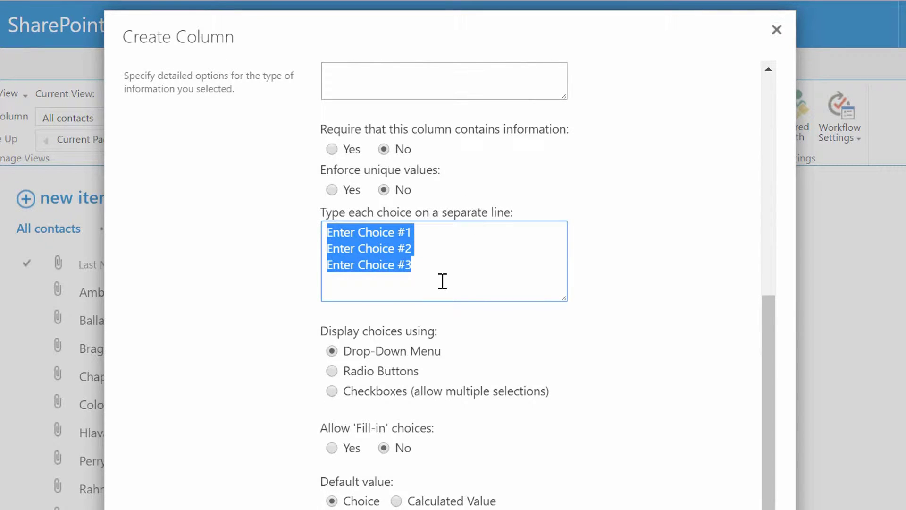
type("Catering")
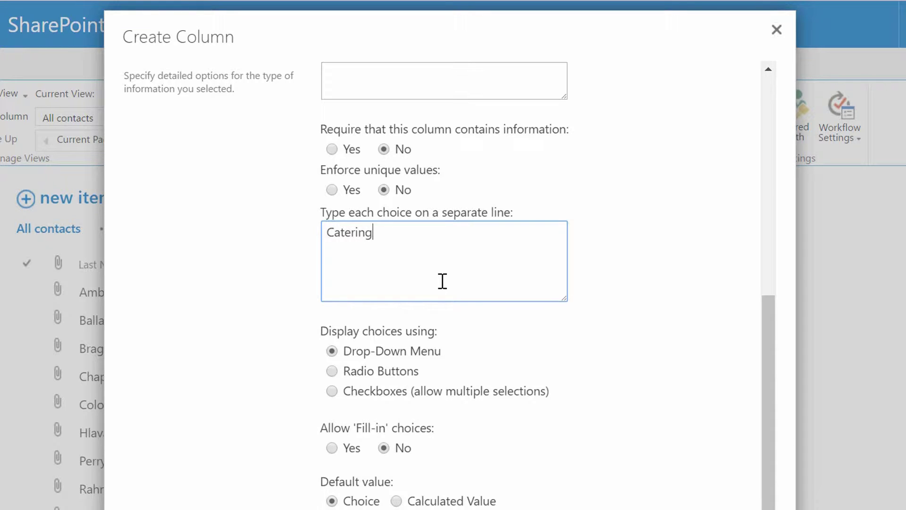
key("Return")
type("Logistics")
key("Return")
type("Information Te")
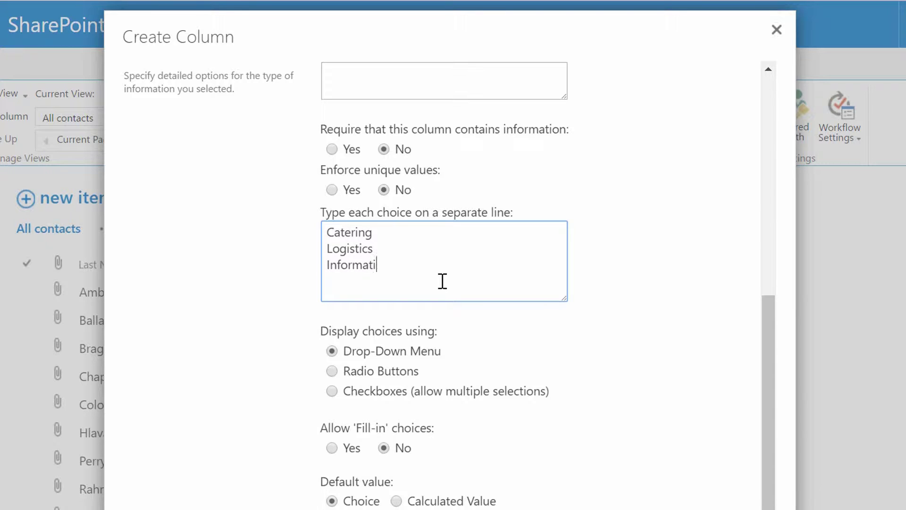
type("chnology")
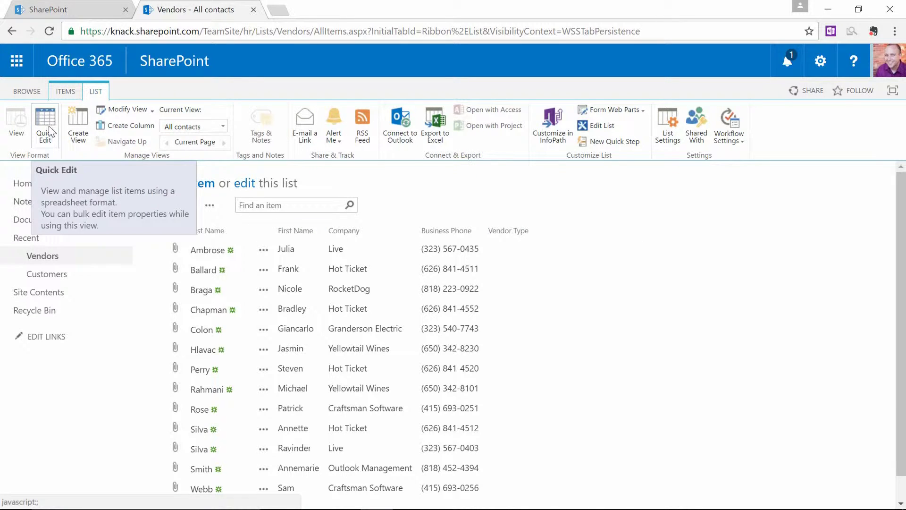
In Quick Edit, set rows one to four to Catering, Logistics, Catering and Information Technology.
left_click(248, 185)
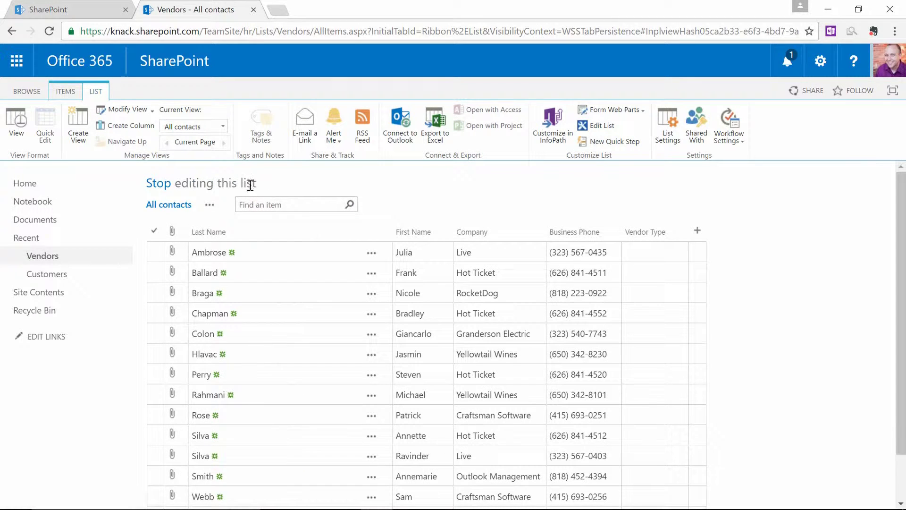
left_click(658, 258)
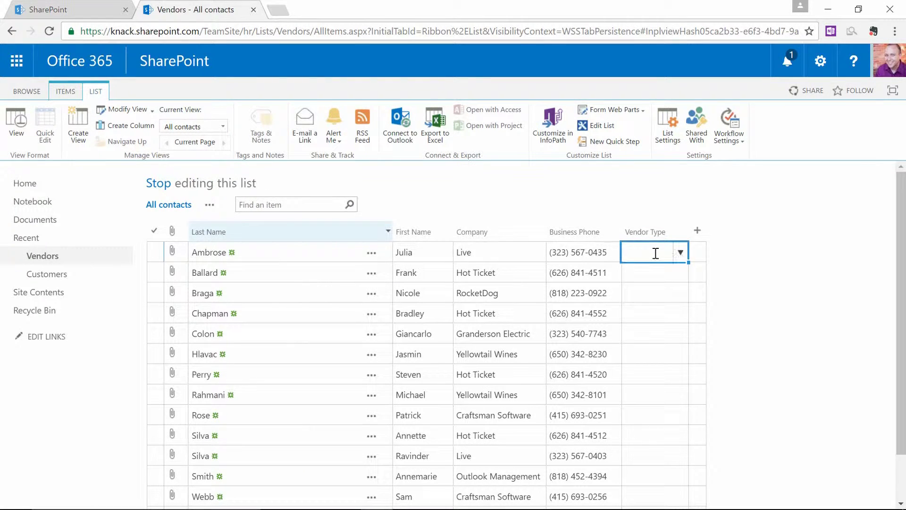
left_click(681, 254)
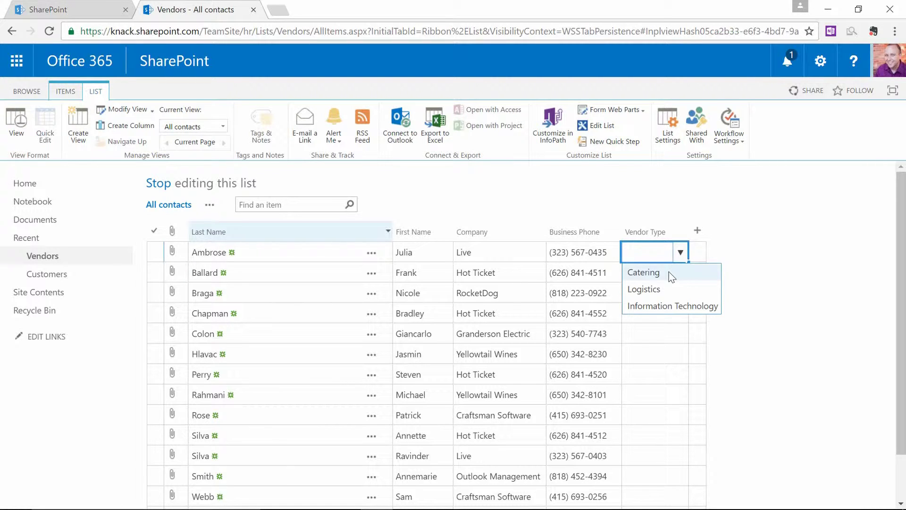
left_click(660, 274)
left_click(661, 279)
left_click(680, 273)
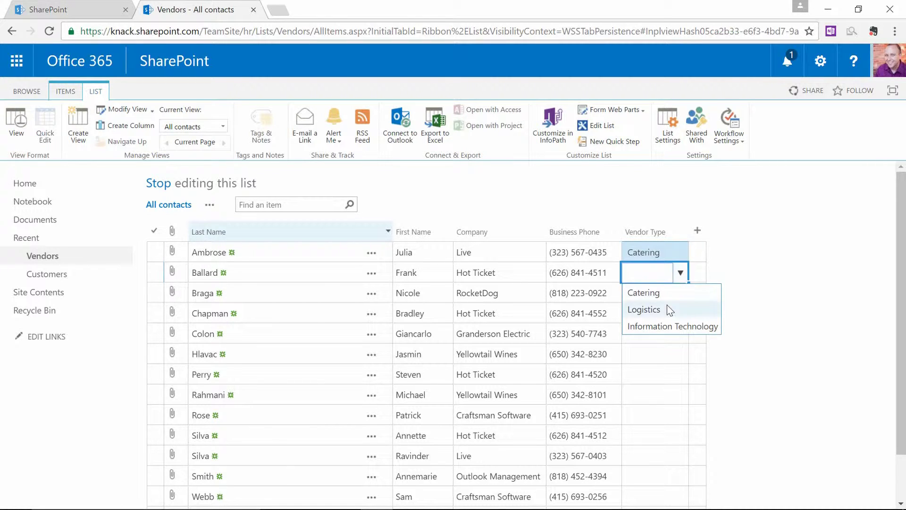
left_click(666, 308)
left_click(656, 295)
left_click(682, 293)
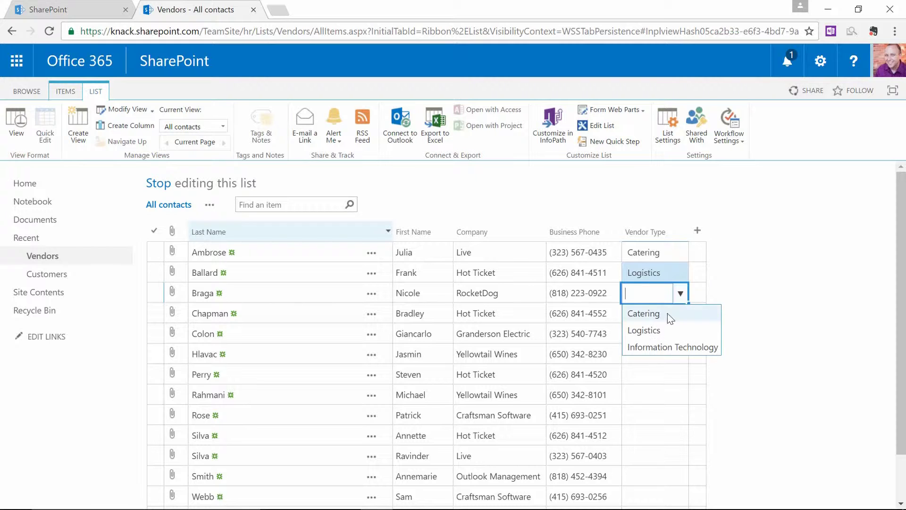
left_click(667, 313)
left_click(649, 316)
left_click(681, 317)
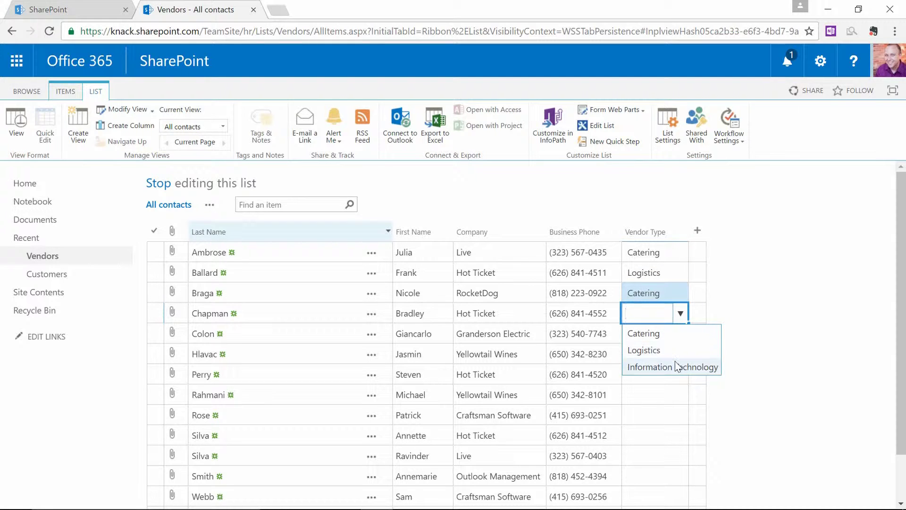
left_click(670, 367)
Set rows five to eight to Information Technology, Information Technology, Logistics and Catering.
left_click(688, 337)
left_click(716, 335)
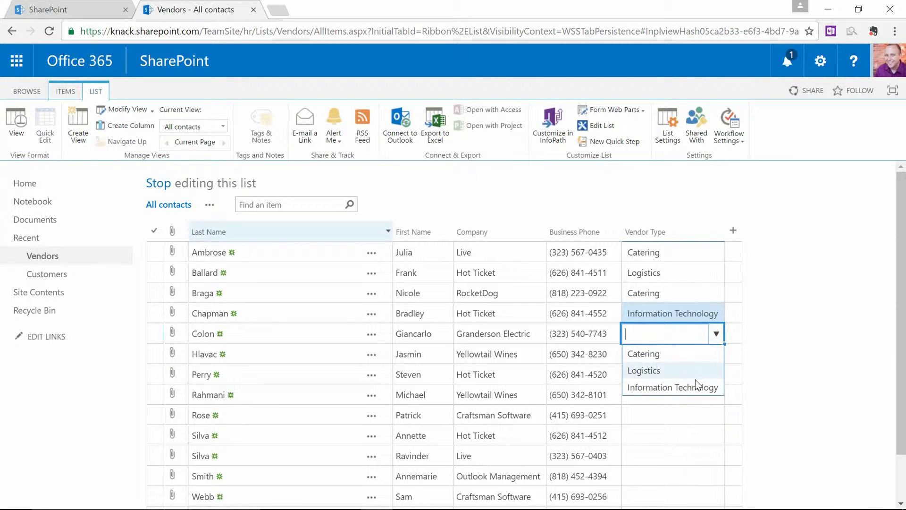
left_click(692, 384)
left_click(713, 361)
left_click(716, 354)
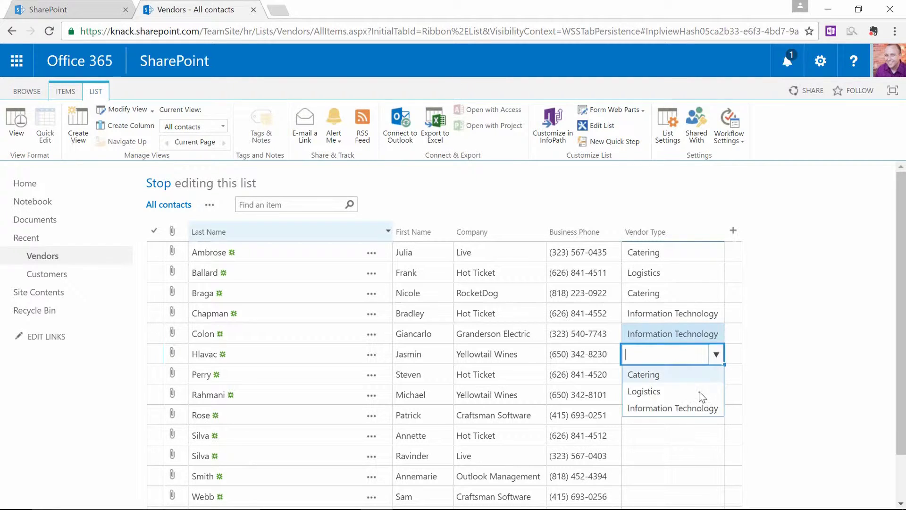
left_click(687, 402)
left_click(680, 373)
left_click(717, 374)
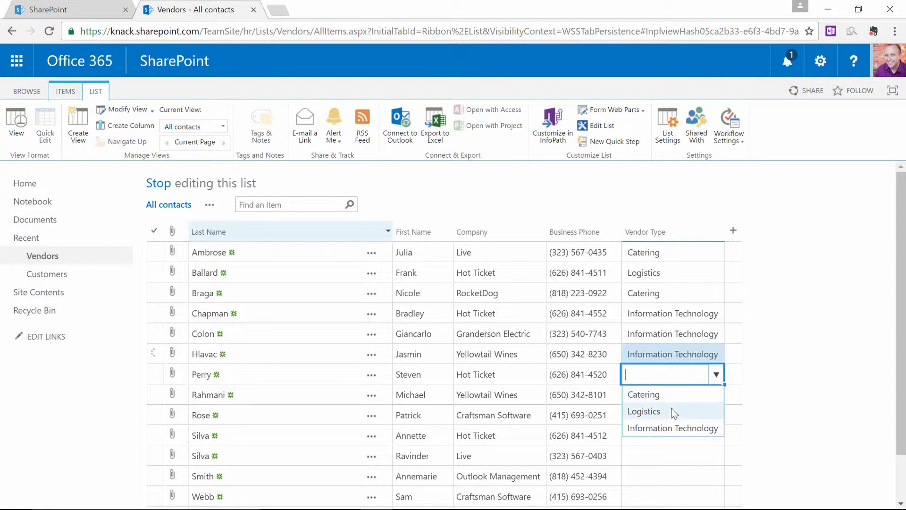
left_click(672, 412)
left_click(670, 396)
left_click(716, 394)
left_click(687, 417)
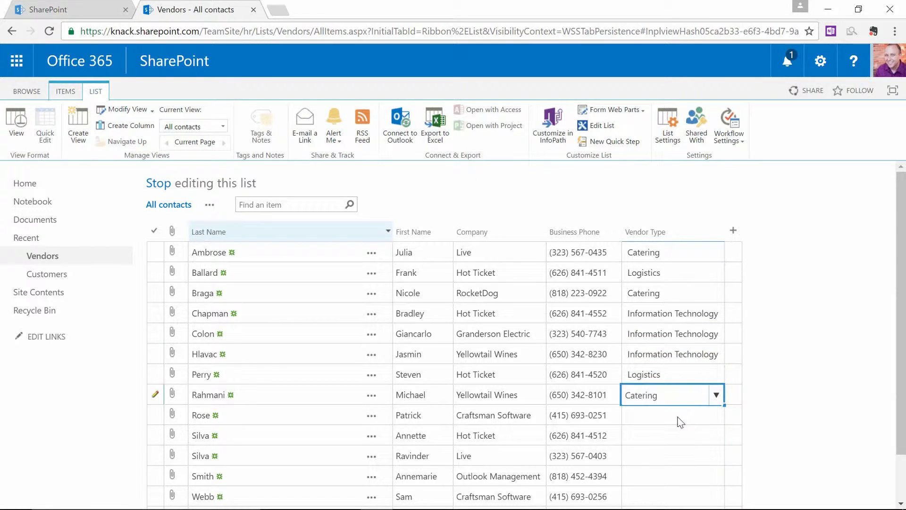
Leave the ninth row blank and set the eleventh and twelfth rows to Catering and Information Technology.
left_click(684, 416)
left_click(716, 415)
left_click(688, 449)
left_click(716, 455)
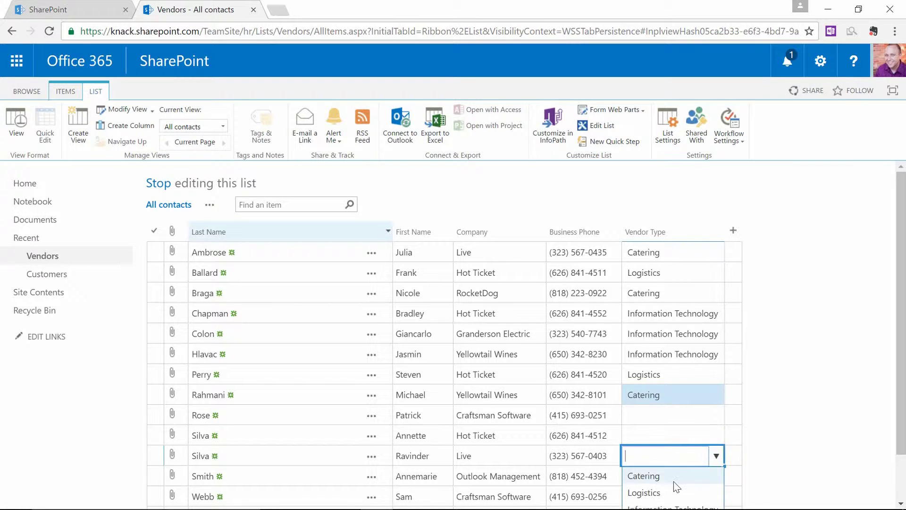
left_click(675, 476)
scroll(789, 354, "down", 1)
left_click(682, 425)
left_click(716, 423)
left_click(672, 410)
Set the last row to Logistics and return to the normal list view.
left_click(689, 446)
left_click(716, 443)
left_click(674, 407)
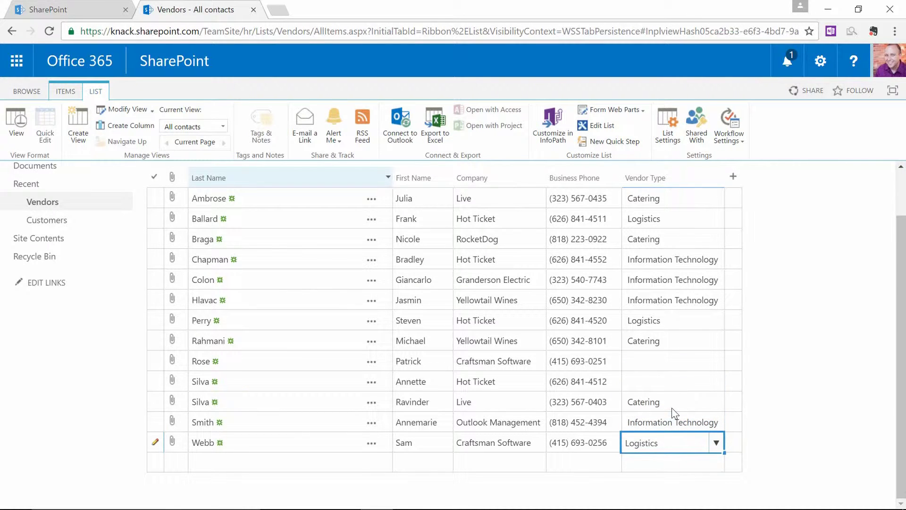
left_click(583, 300)
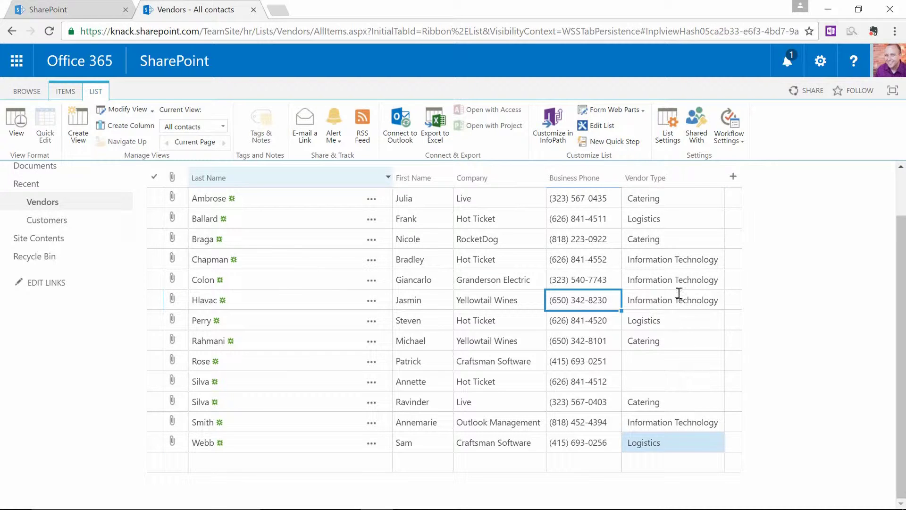
scroll(589, 341, "up", 2)
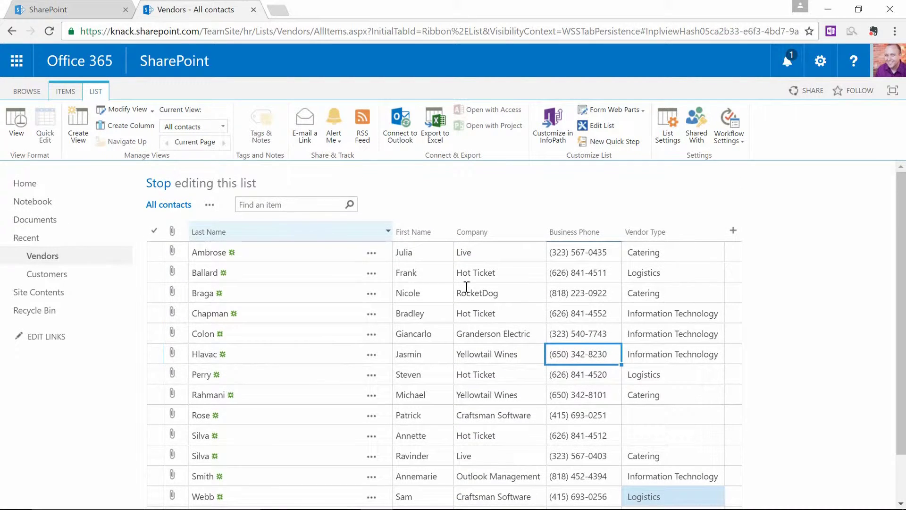
left_click(160, 185)
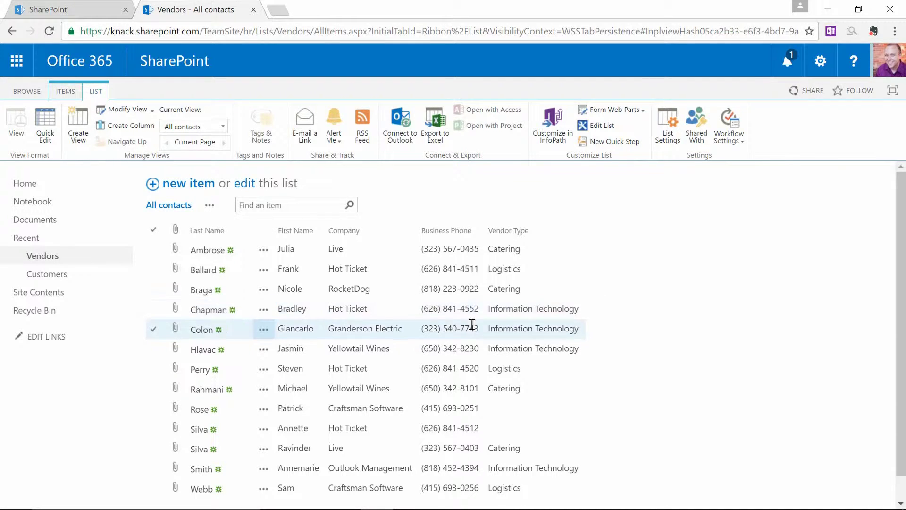
left_click(498, 296)
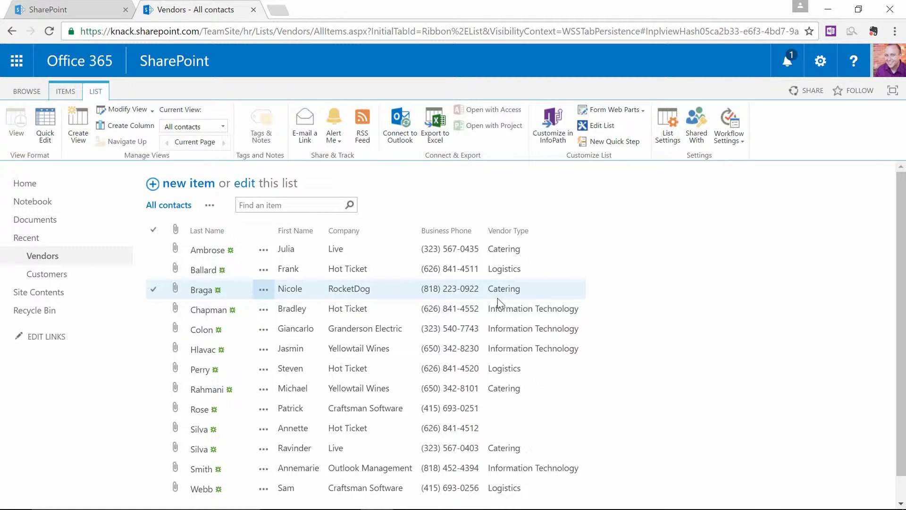
left_click(492, 310)
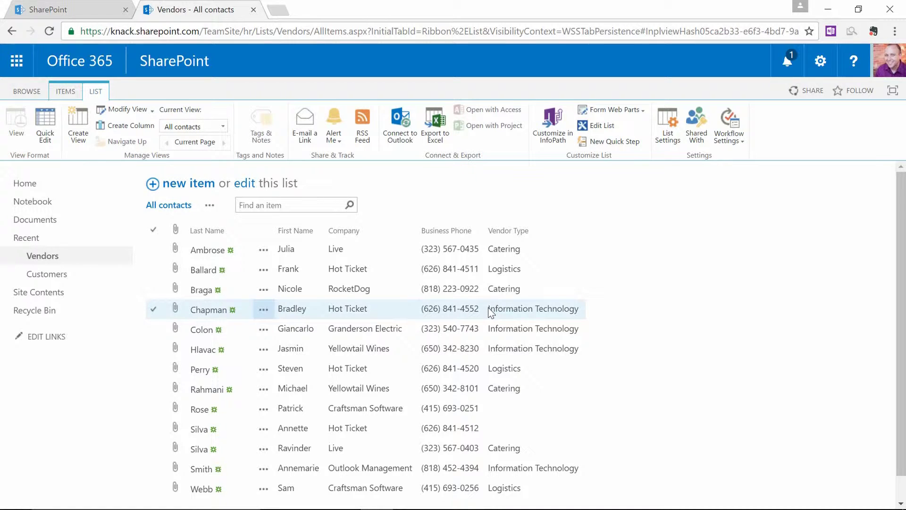
left_click(492, 296)
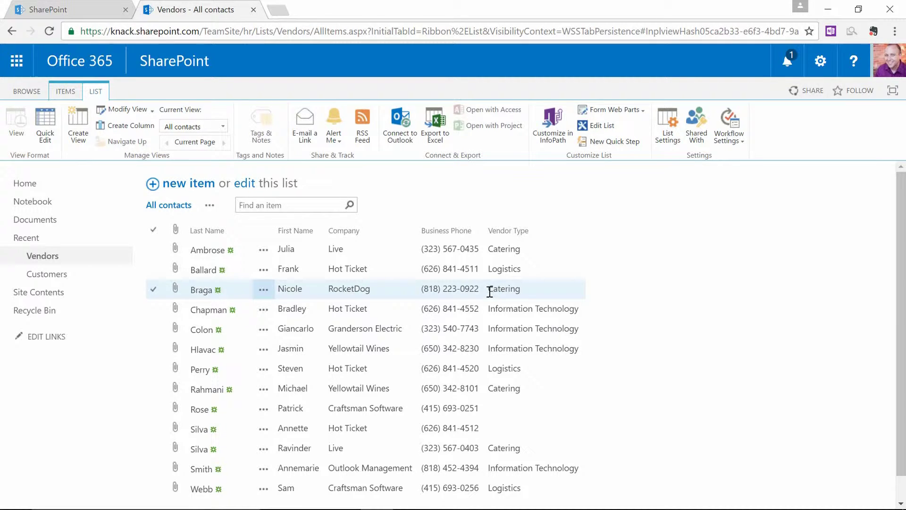
left_click(490, 249)
left_click_drag(489, 249, 523, 250)
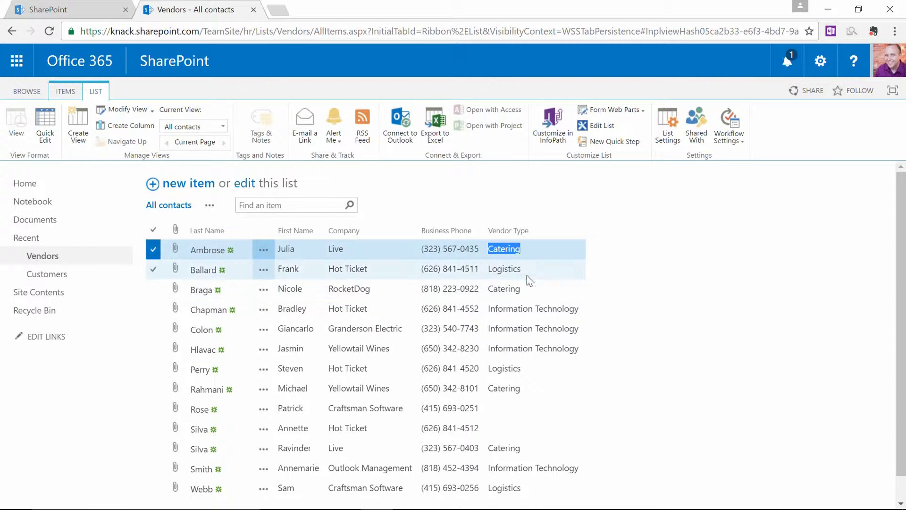
left_click(519, 255)
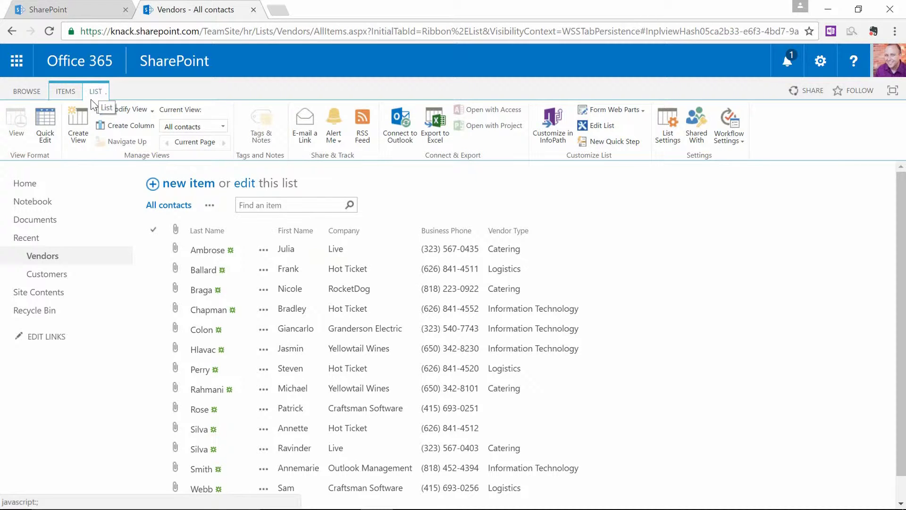
Begin a new Vendors view starting from the All contacts view.
left_click(75, 141)
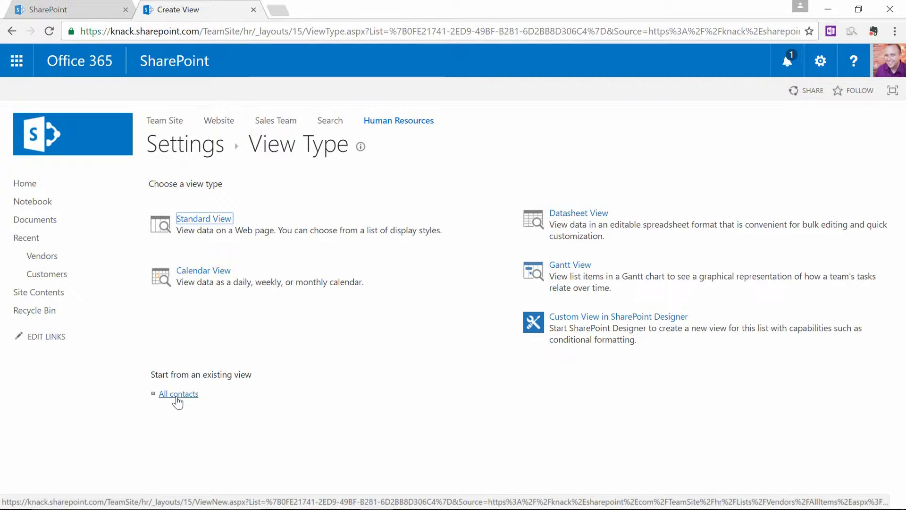
left_click(178, 398)
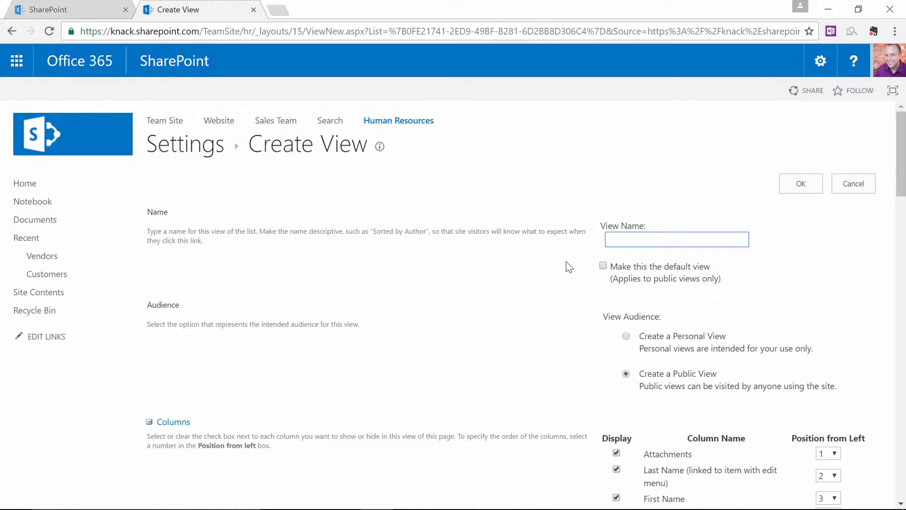
Name the view 'Caterers', filter it to Vendor Type equal to Catering, and save it.
type("Caterers")
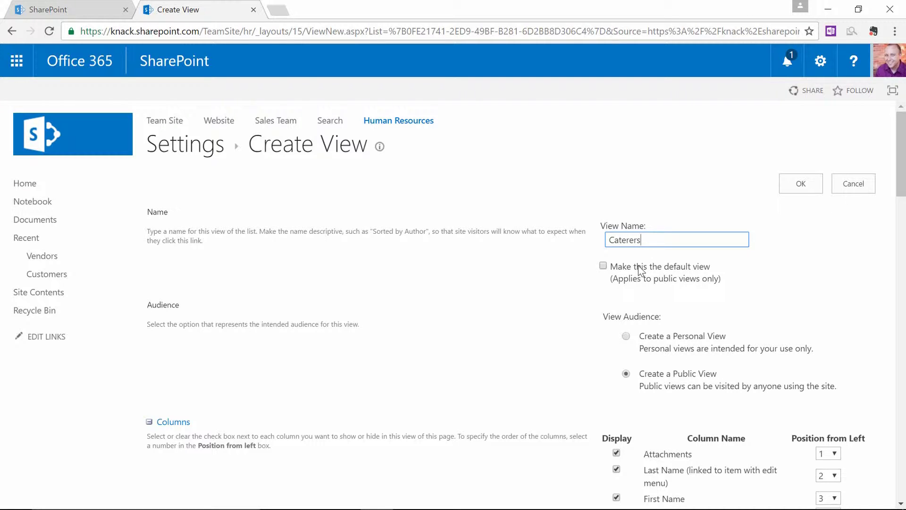
scroll(675, 262, "down", 2)
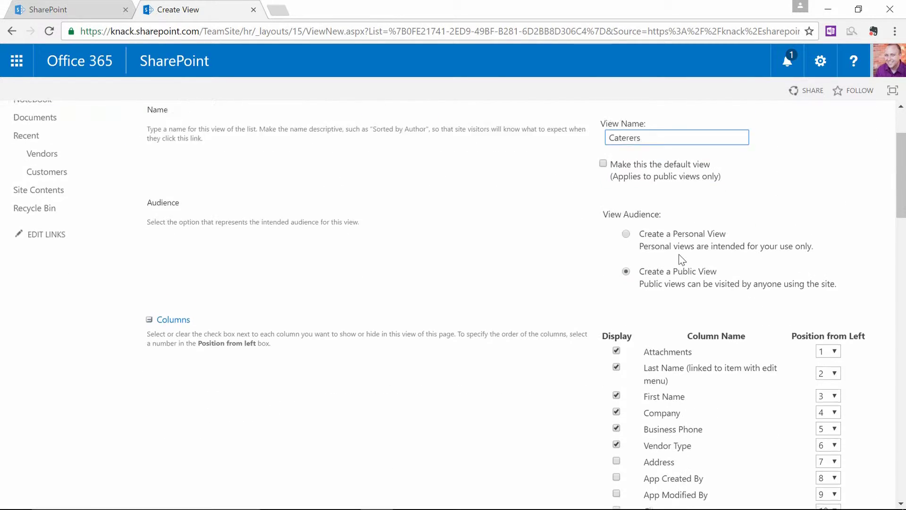
scroll(681, 259, "down", 14)
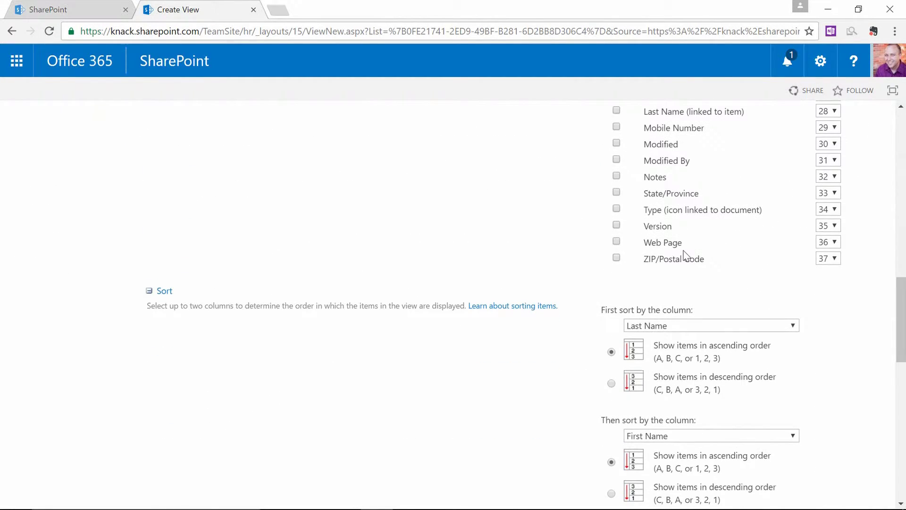
scroll(685, 257, "down", 8)
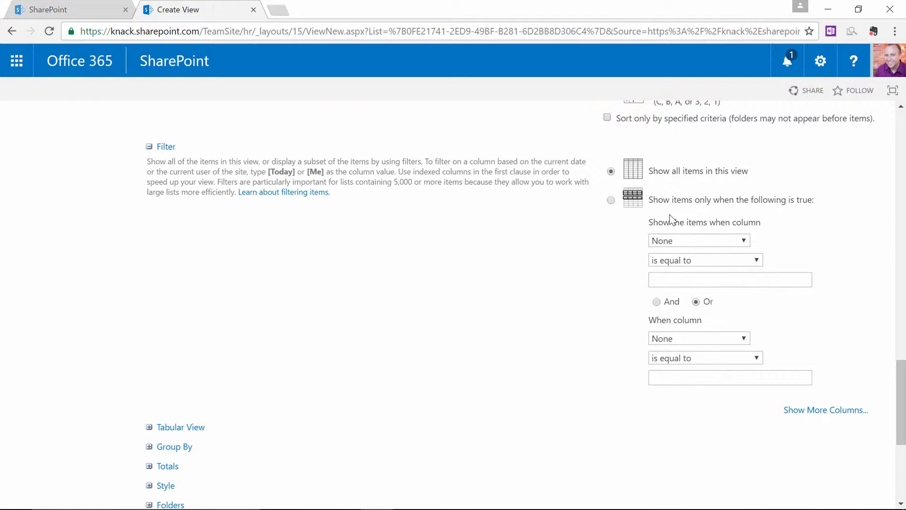
left_click(611, 200)
left_click(745, 241)
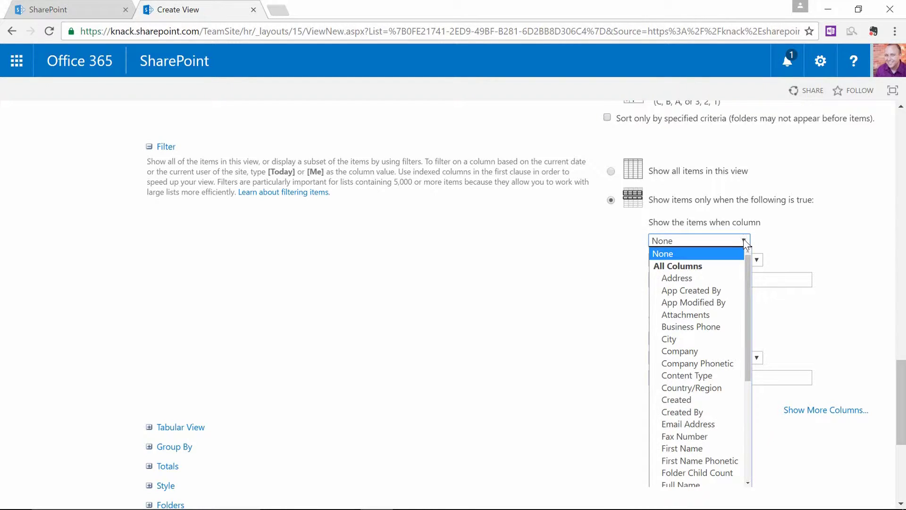
scroll(717, 336, "down", 5)
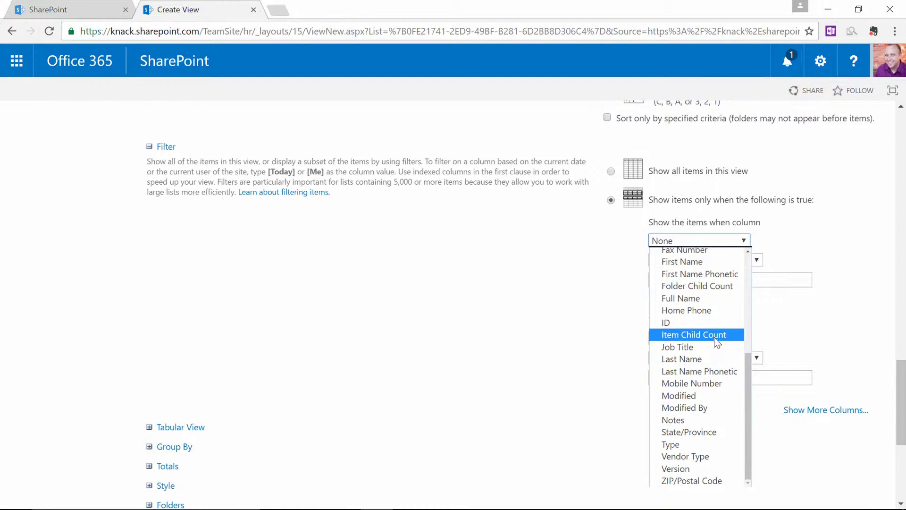
left_click(707, 462)
left_click(671, 280)
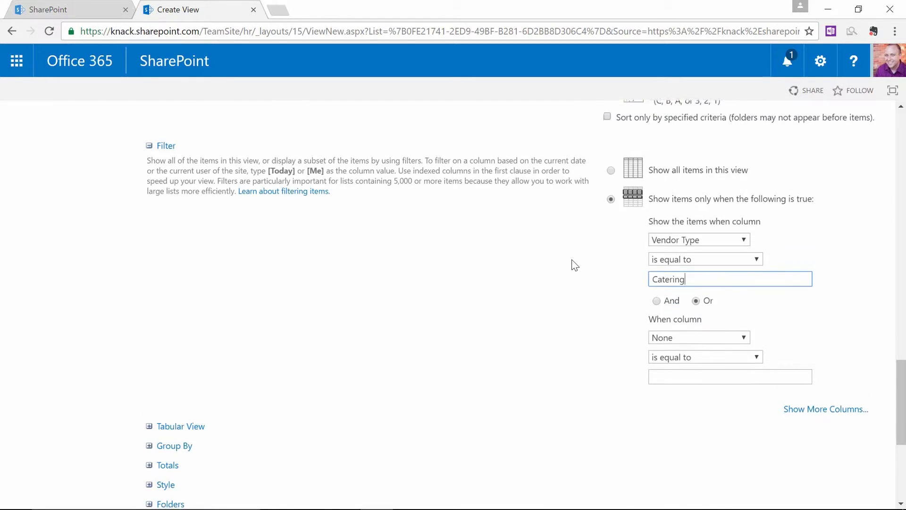
scroll(570, 263, "down", 5)
left_click(811, 441)
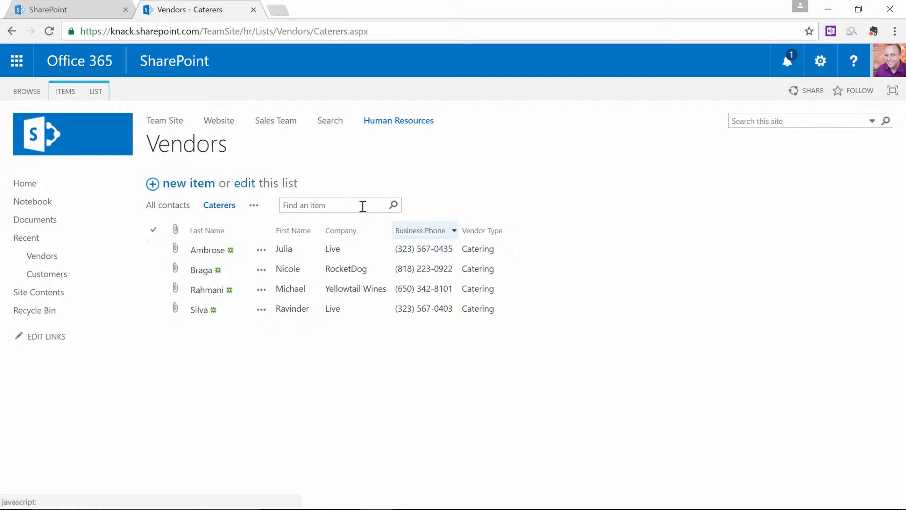
Start creating another view of the Vendors list from Create View.
left_click(93, 92)
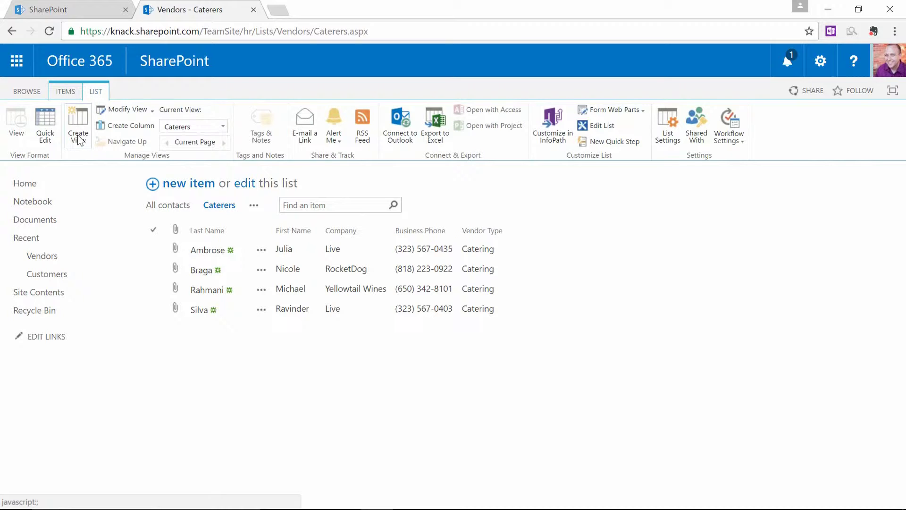
left_click(78, 136)
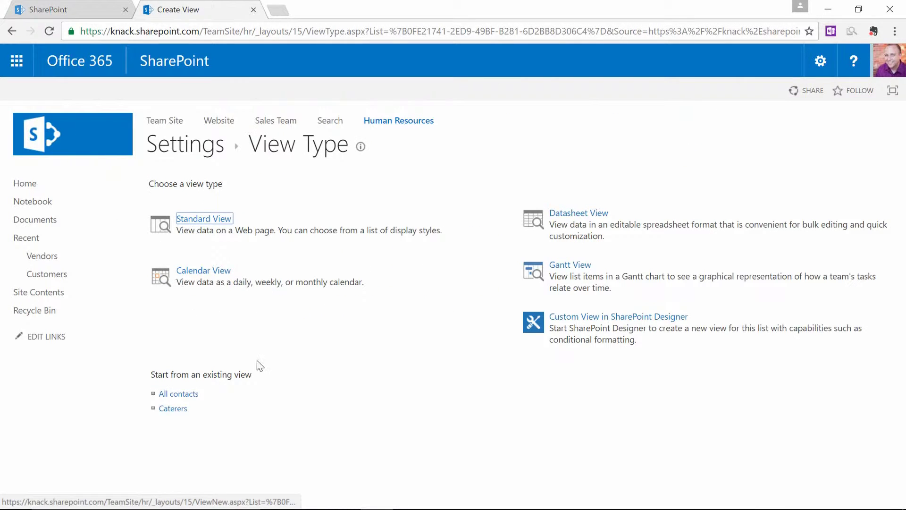
Base a view named 'Logistics' on Caterers, change its filter value to Logistics, and save.
left_click(173, 409)
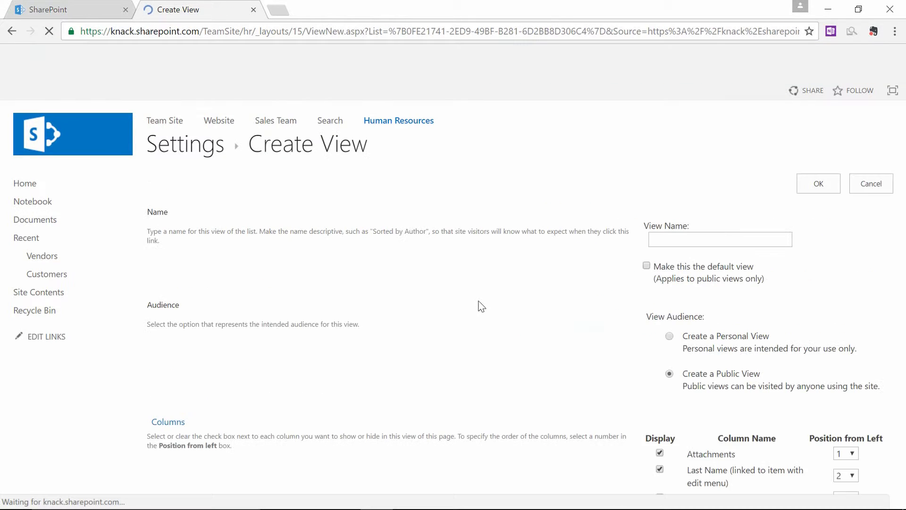
type("Logistics")
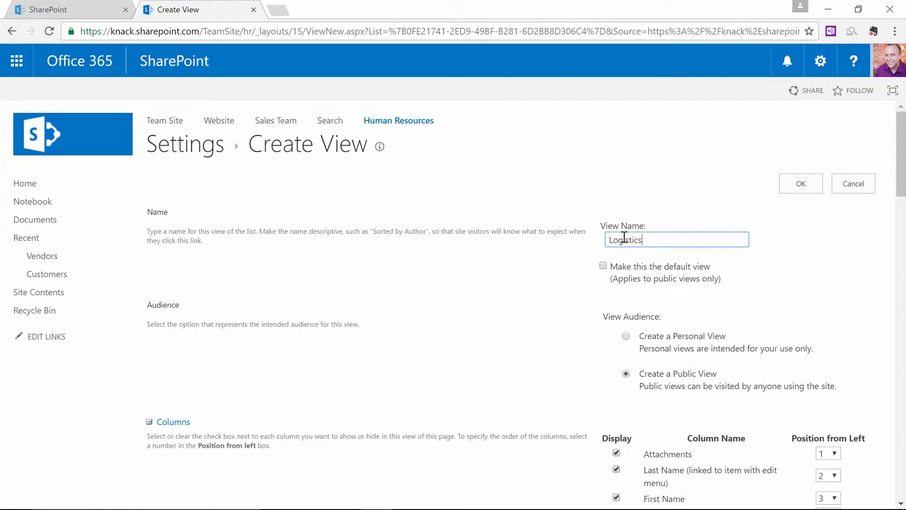
scroll(706, 249, "down", 20)
scroll(706, 249, "down", 5)
left_click_drag(711, 282, 643, 281)
type("Logistics")
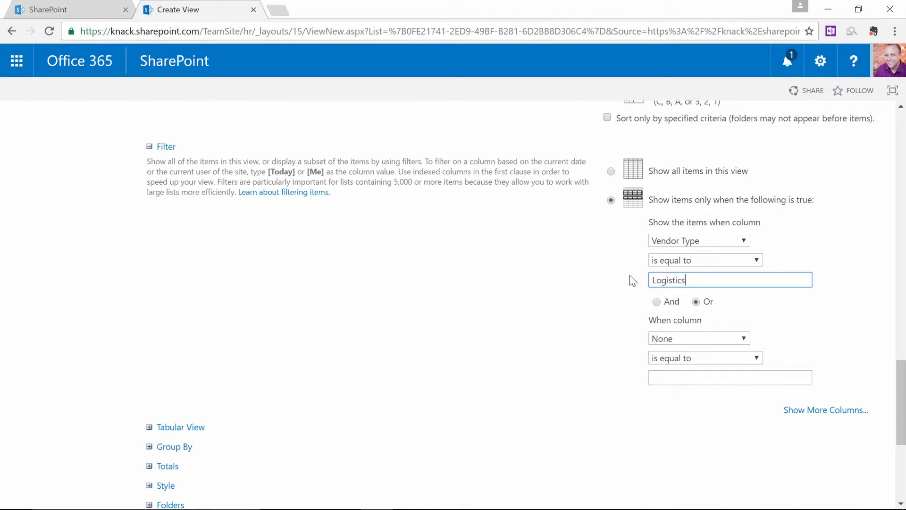
scroll(633, 281, "down", 5)
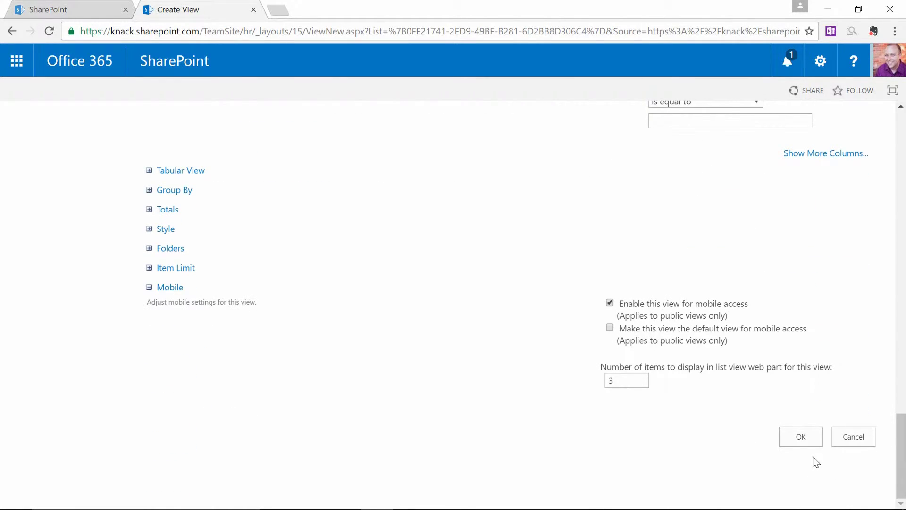
left_click(808, 439)
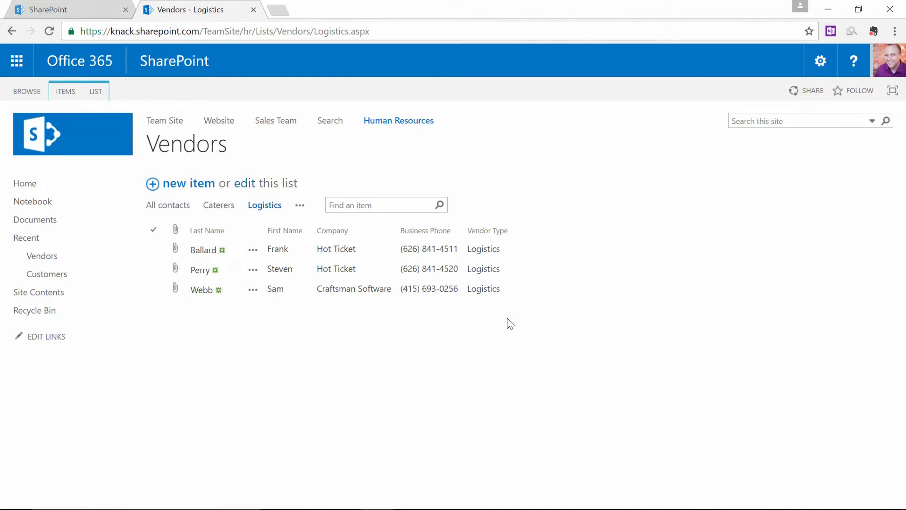
Create an 'Information Technology' view from Caterers with the filter value set to Information Technology.
left_click(97, 94)
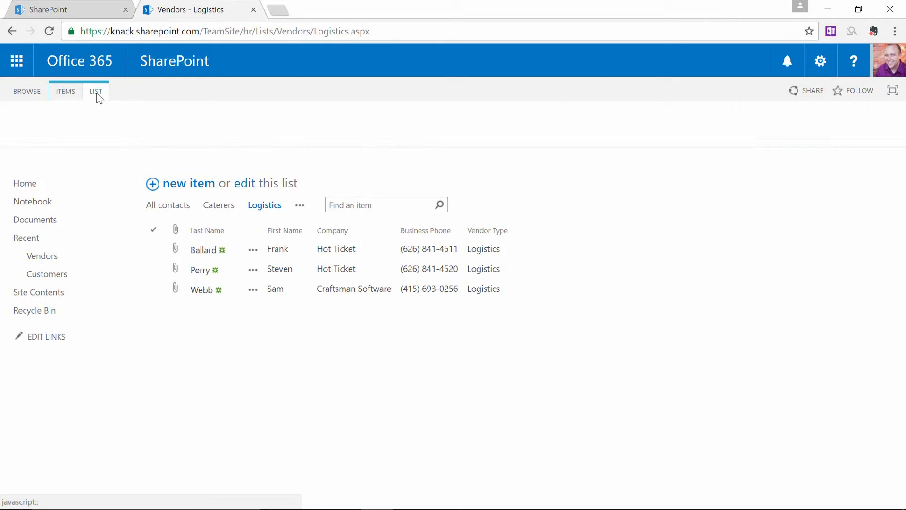
left_click(70, 127)
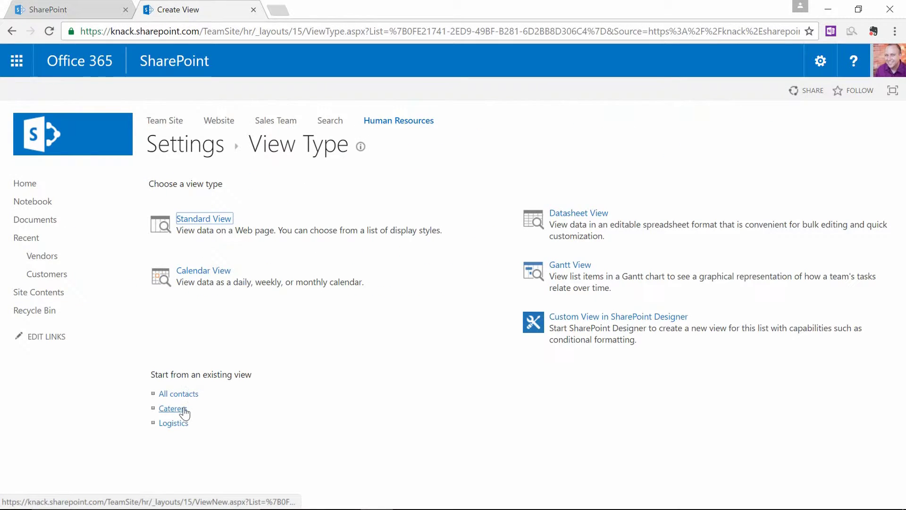
left_click(183, 411)
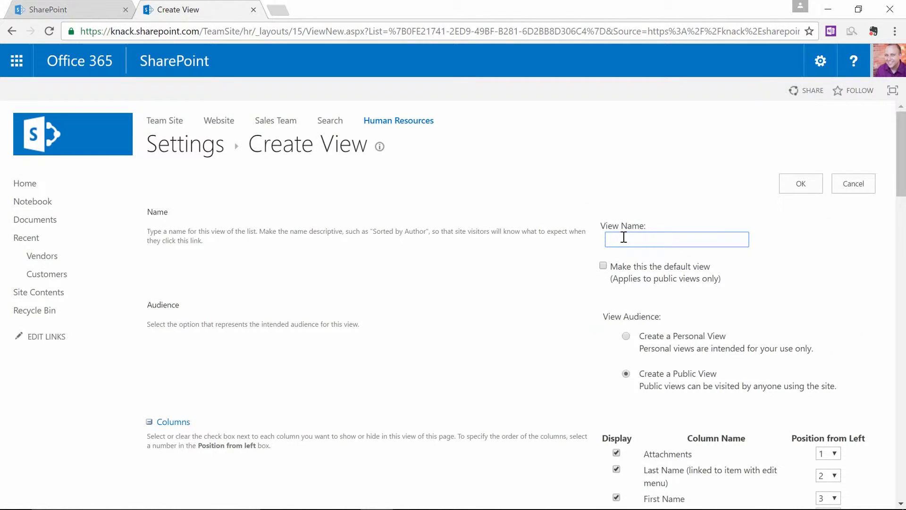
type("Information Technology")
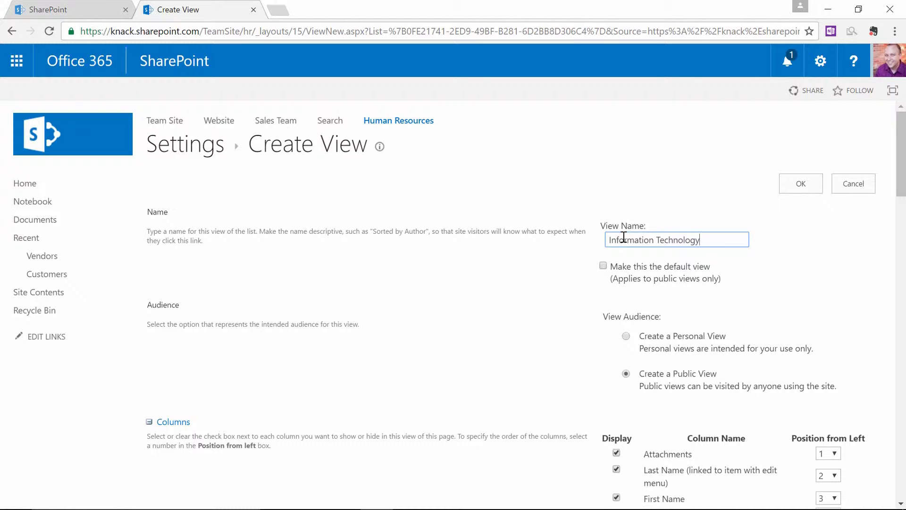
scroll(621, 246, "down", 20)
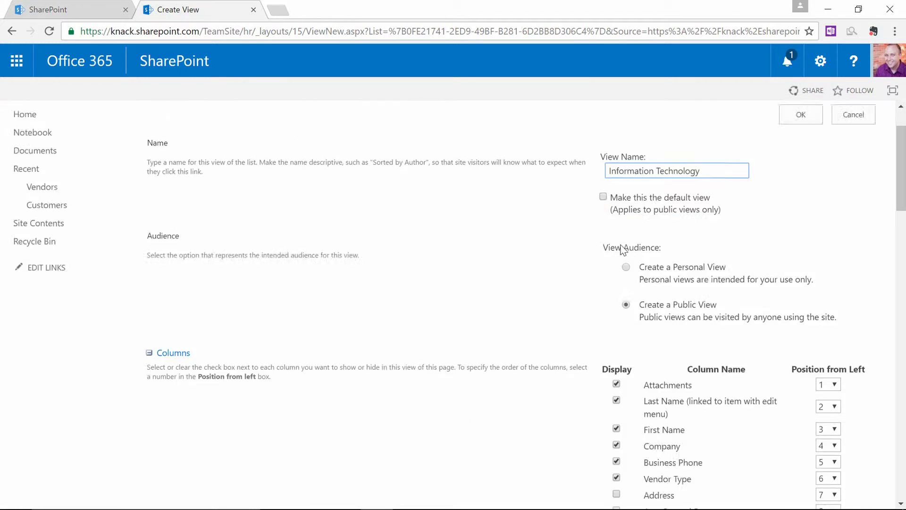
scroll(618, 245, "up", 4)
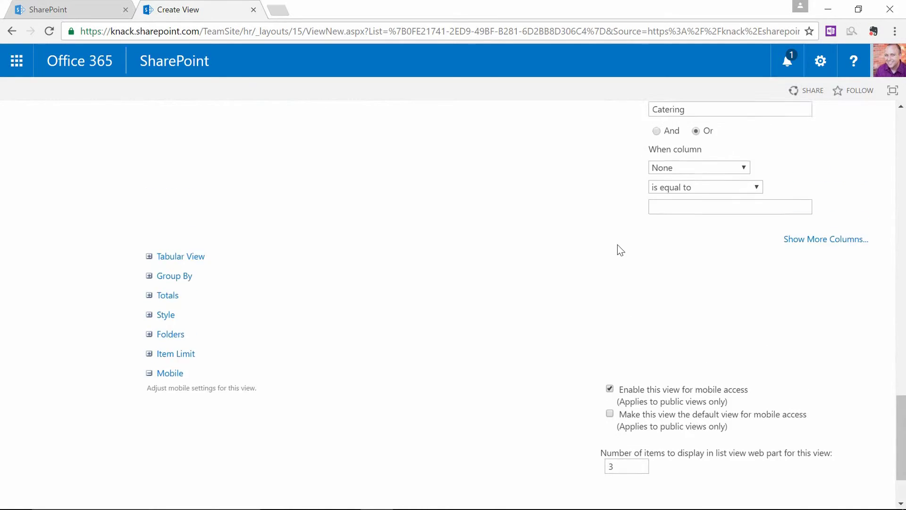
left_click_drag(693, 224, 612, 229)
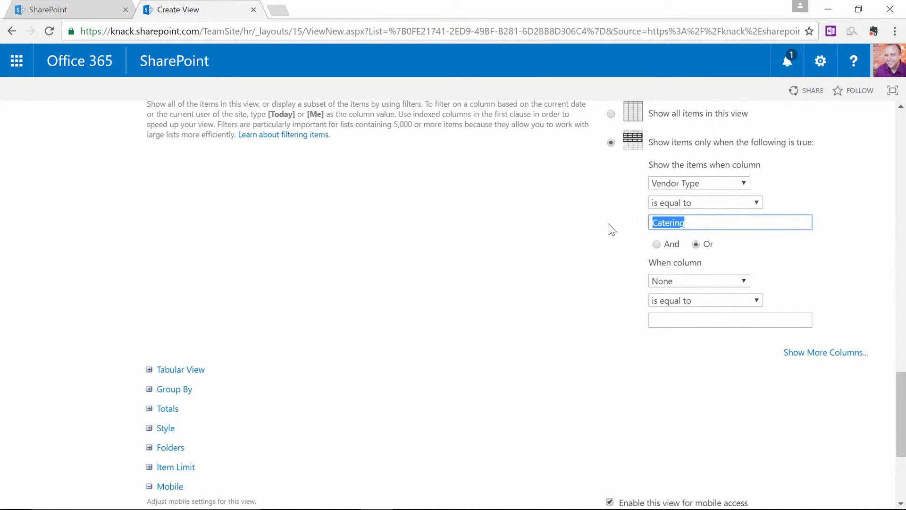
type("Information Technology")
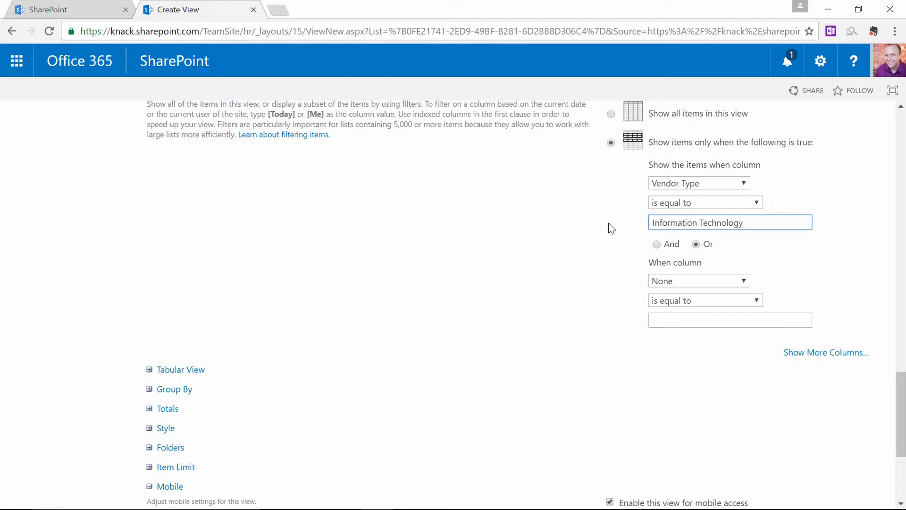
scroll(612, 228, "down", 4)
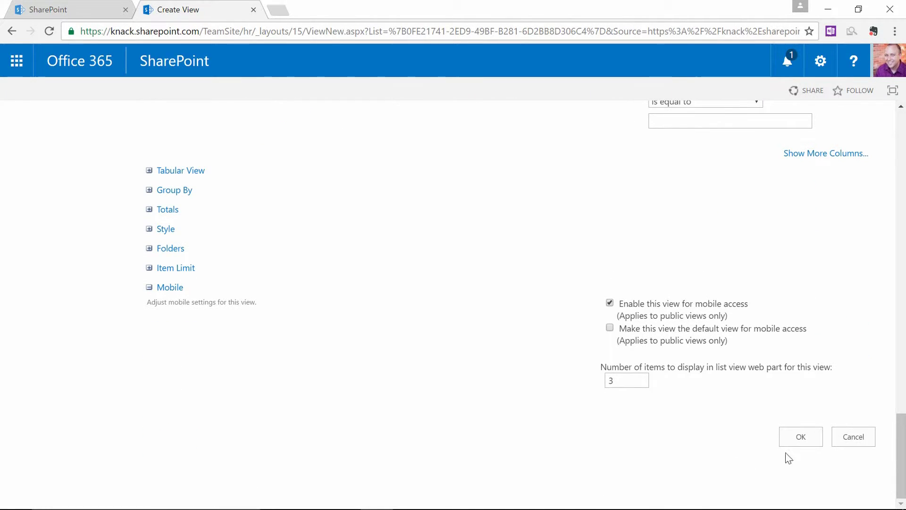
left_click(801, 446)
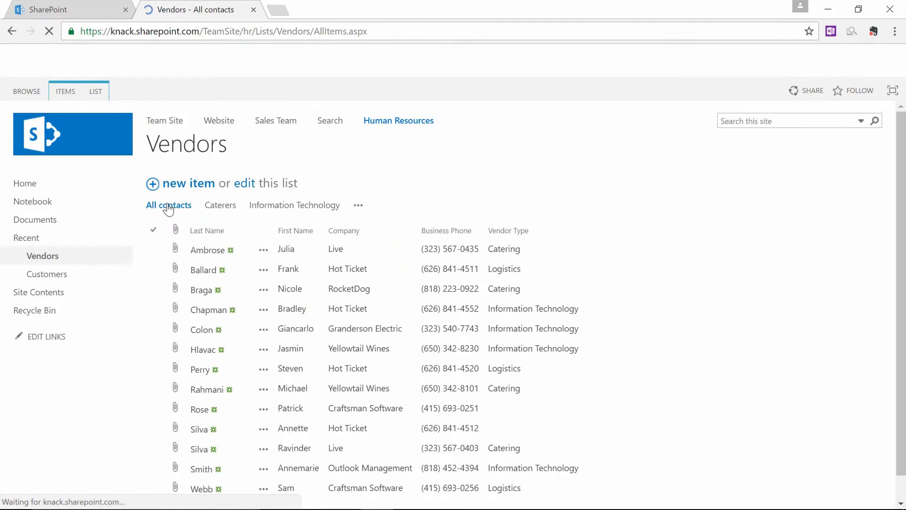
Check the Caterers, Information Technology and Logistics views, then return to All contacts and finish on Caterers.
left_click(222, 206)
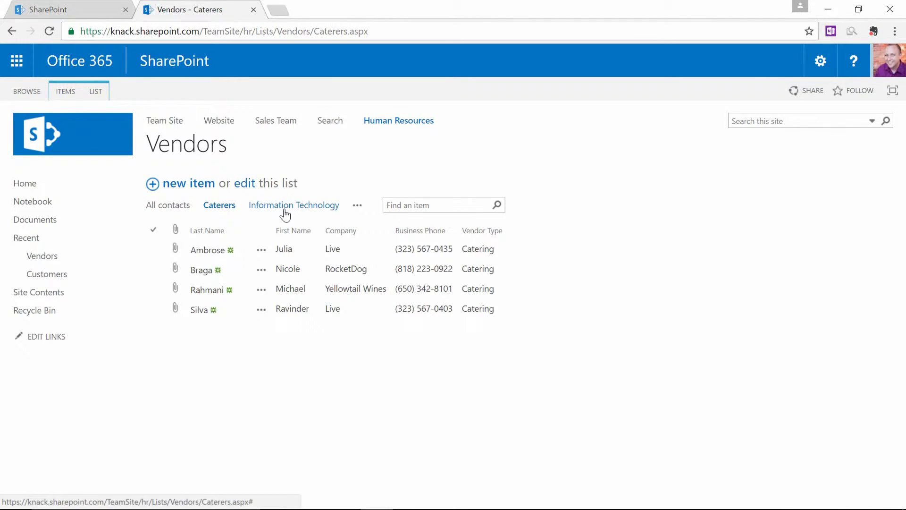
left_click(285, 211)
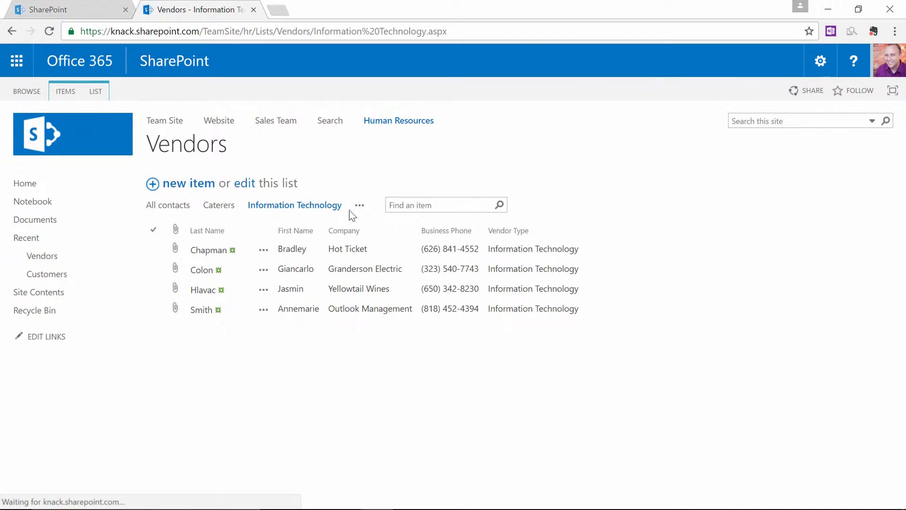
left_click(360, 206)
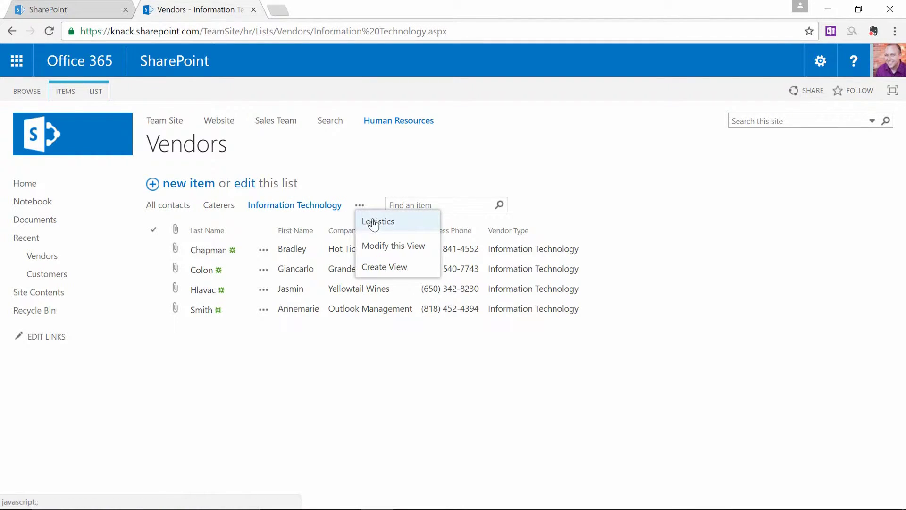
left_click(375, 225)
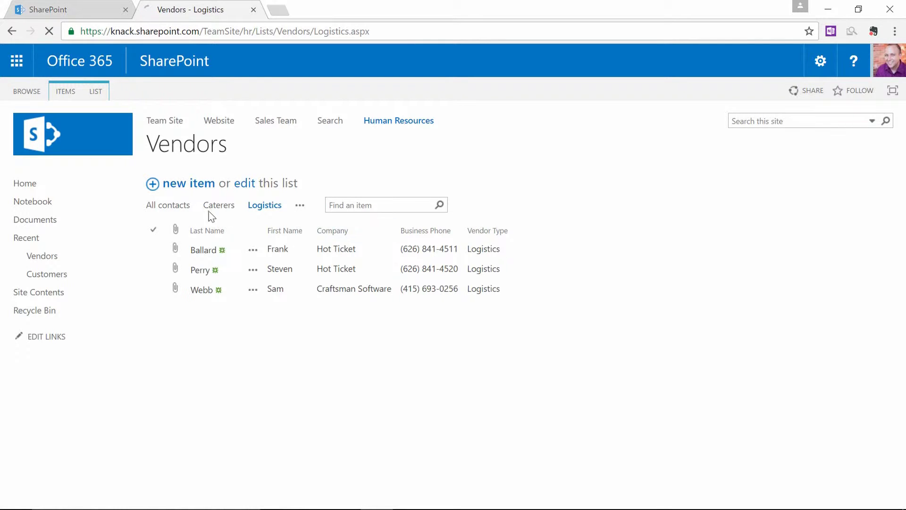
left_click(169, 206)
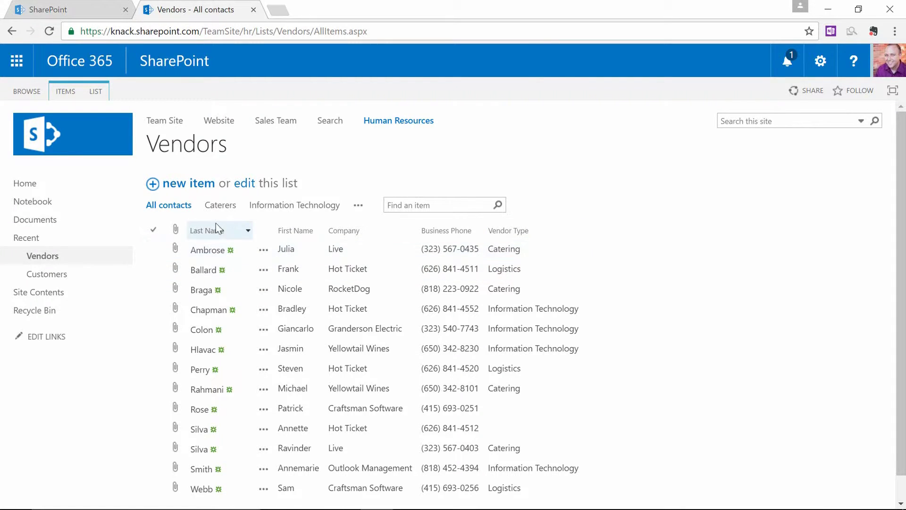
left_click(220, 209)
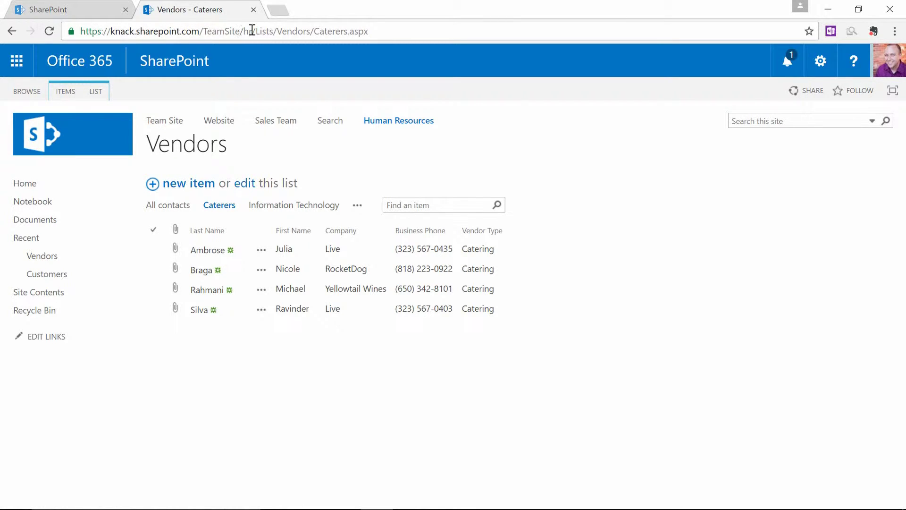
Copy the full Caterers.aspx view address from the address bar.
left_click_drag(315, 32, 368, 32)
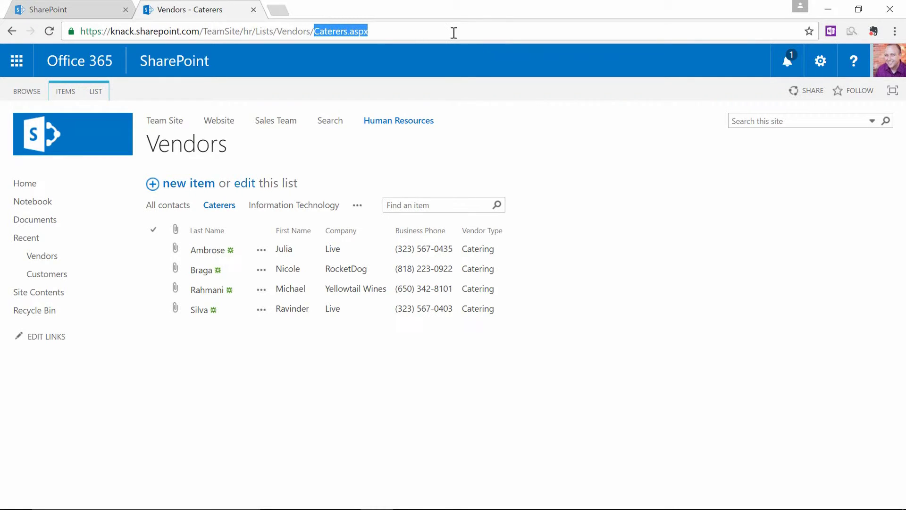
left_click(440, 31)
left_click_drag(405, 30, 79, 19)
key("ctrl+c")
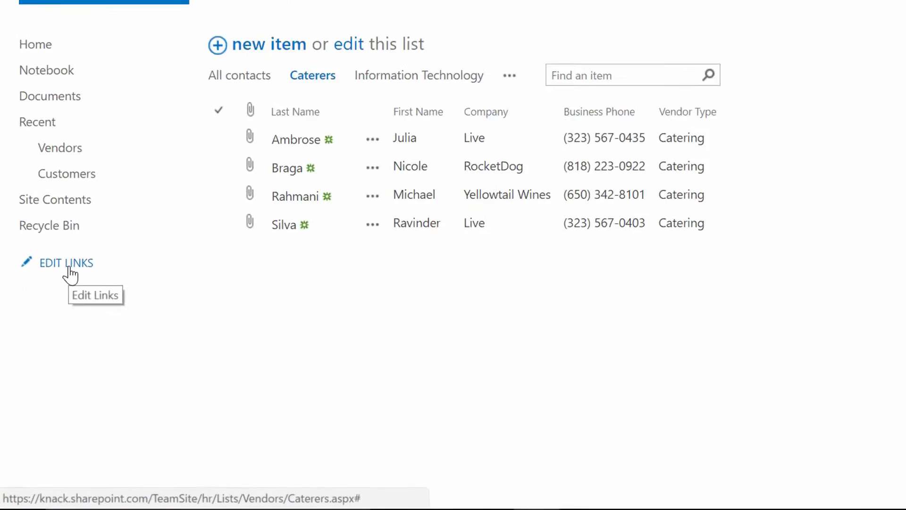
Add a quick-launch link named 'Caterers' pointing to the copied address and save the navigation.
left_click(69, 267)
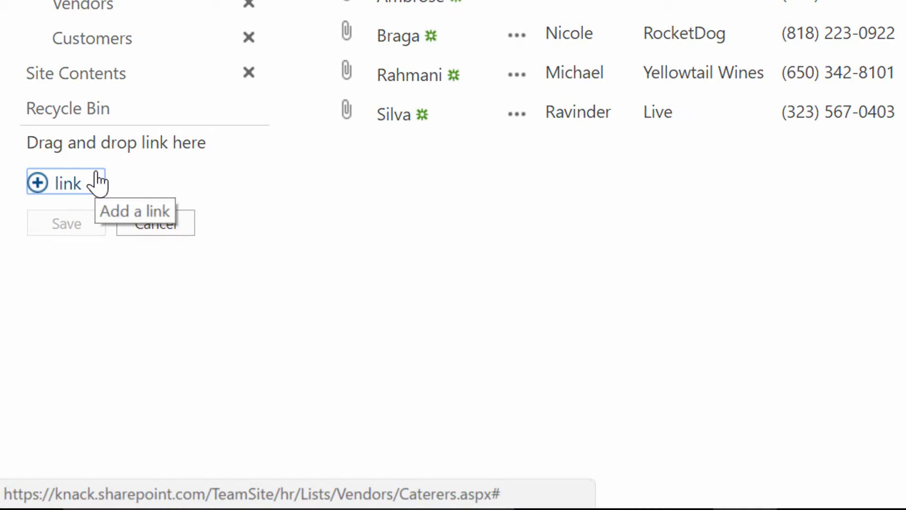
left_click(47, 183)
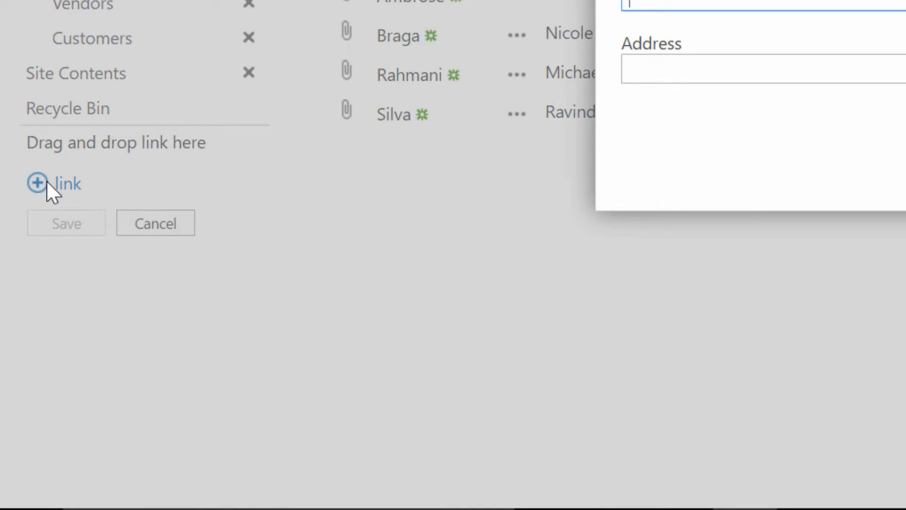
type("Ca")
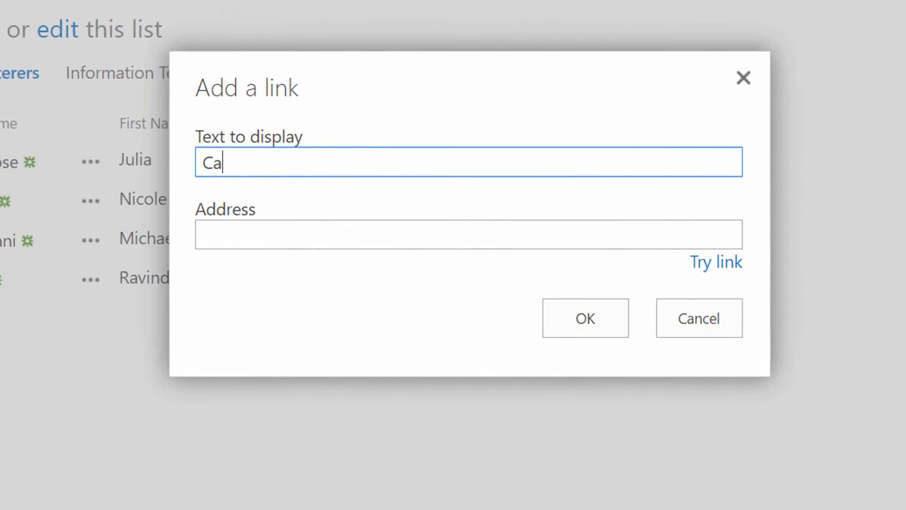
type("terers")
left_click(203, 234)
key("ctrl+v")
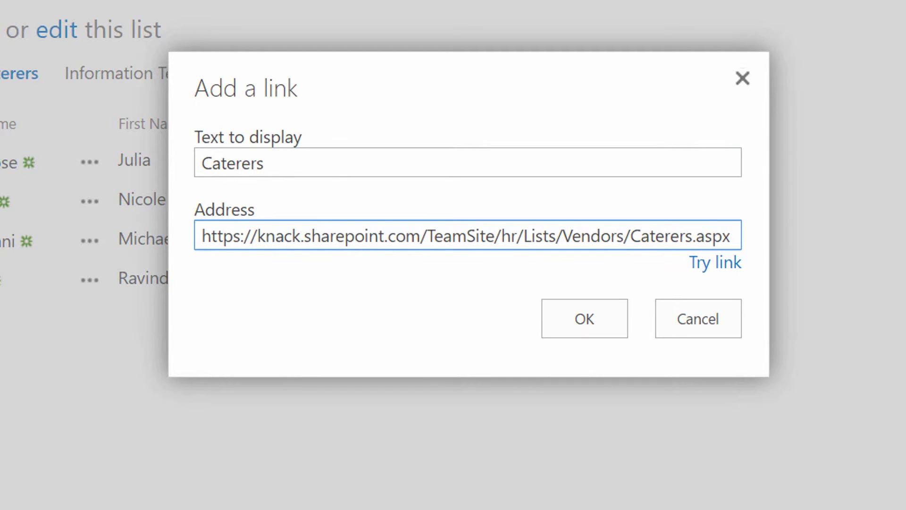
left_click(569, 315)
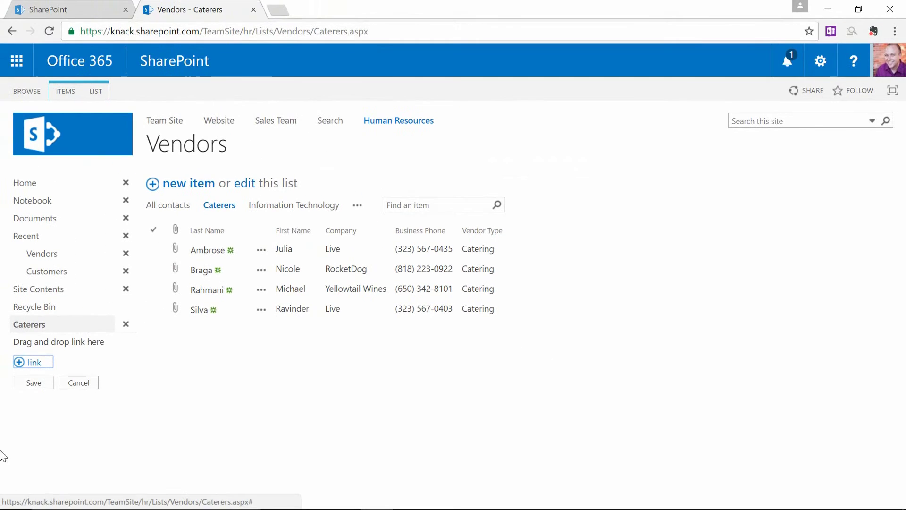
left_click(39, 387)
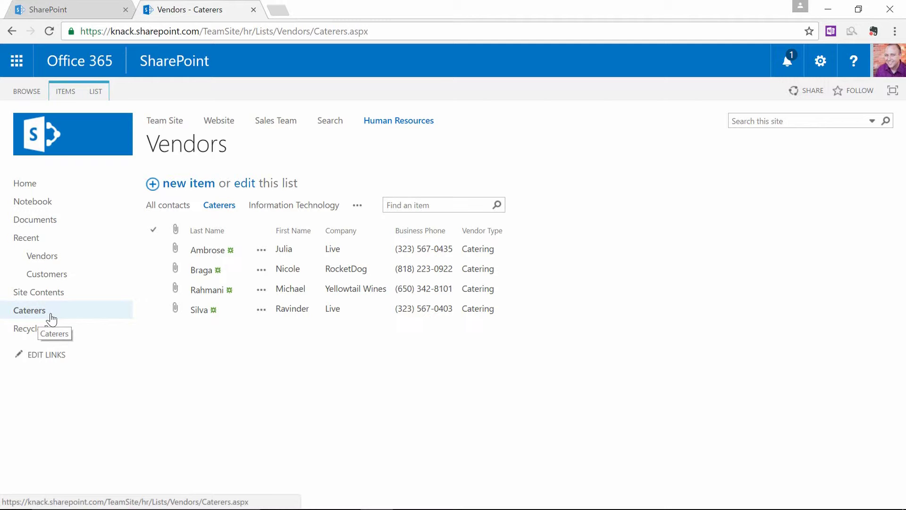
Copy the Information Technology view URL and save it as an 'Information Technology' quick-launch link.
left_click(286, 207)
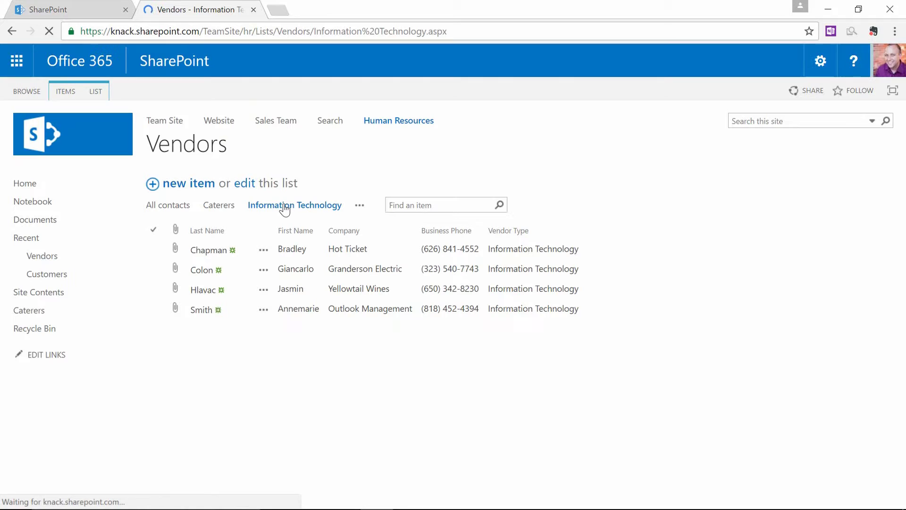
left_click(298, 32)
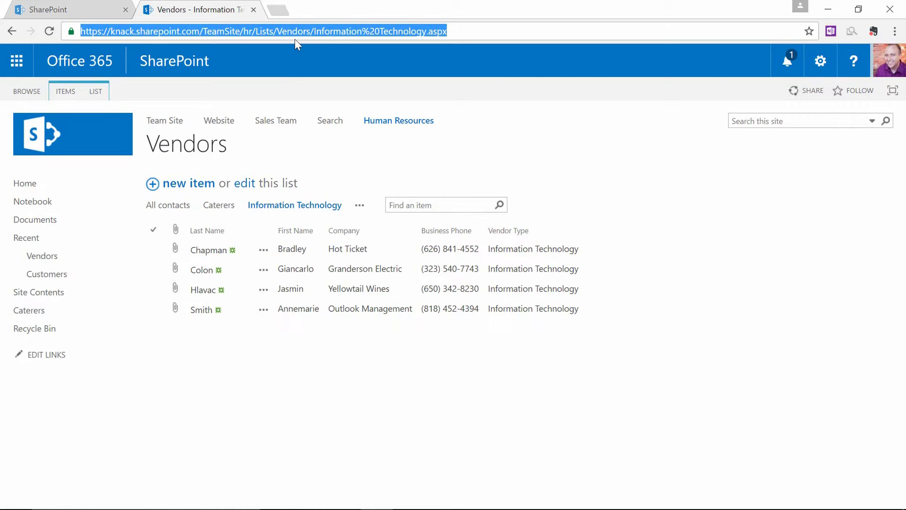
left_click(47, 354)
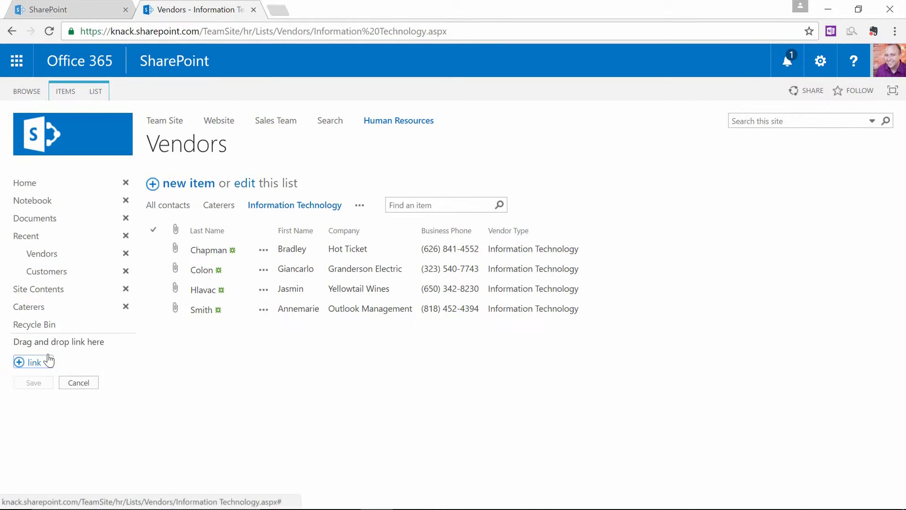
left_click(22, 366)
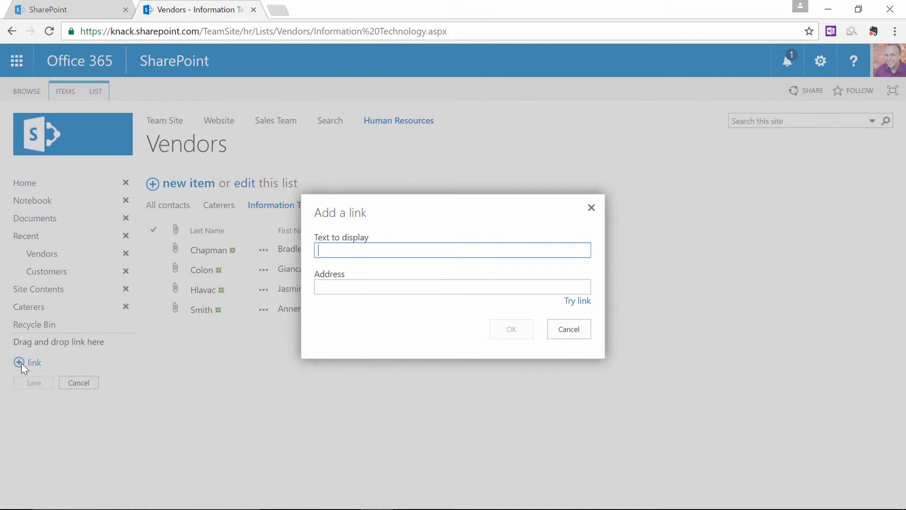
type("Information Technology")
key("Tab")
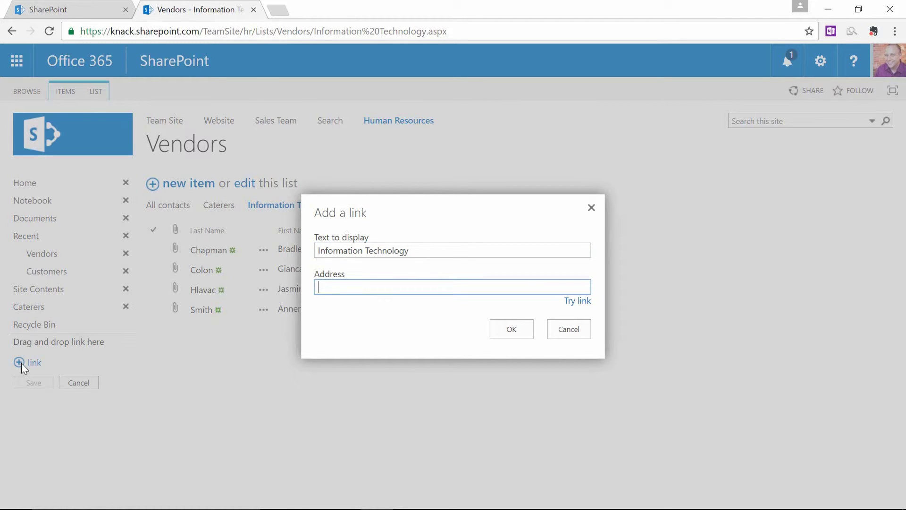
key("ctrl+v")
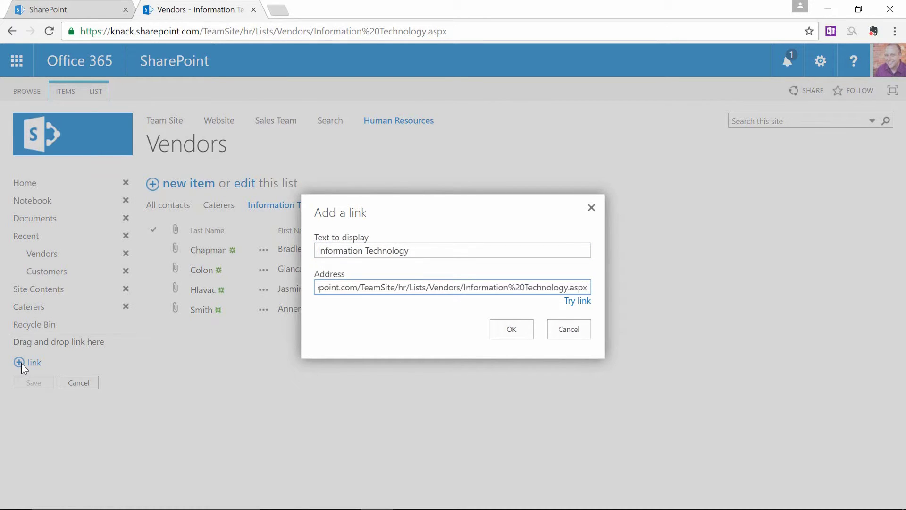
left_click(514, 330)
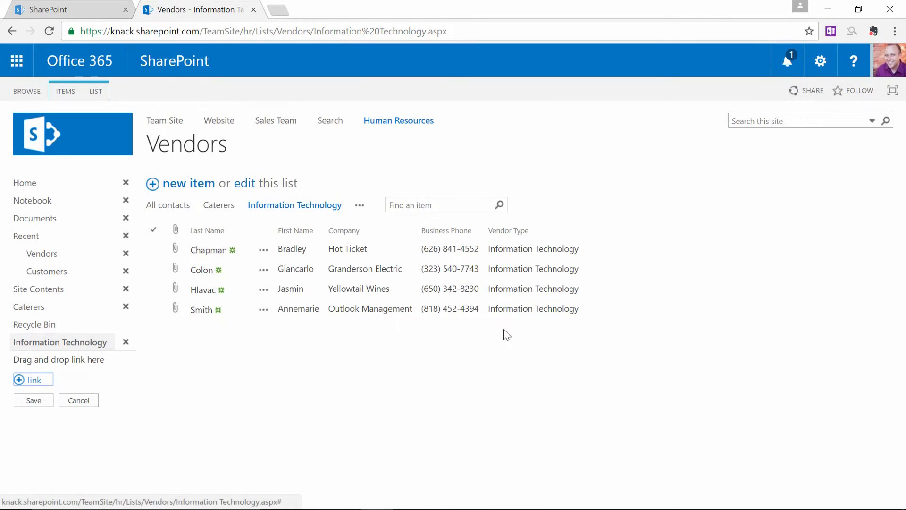
left_click(41, 405)
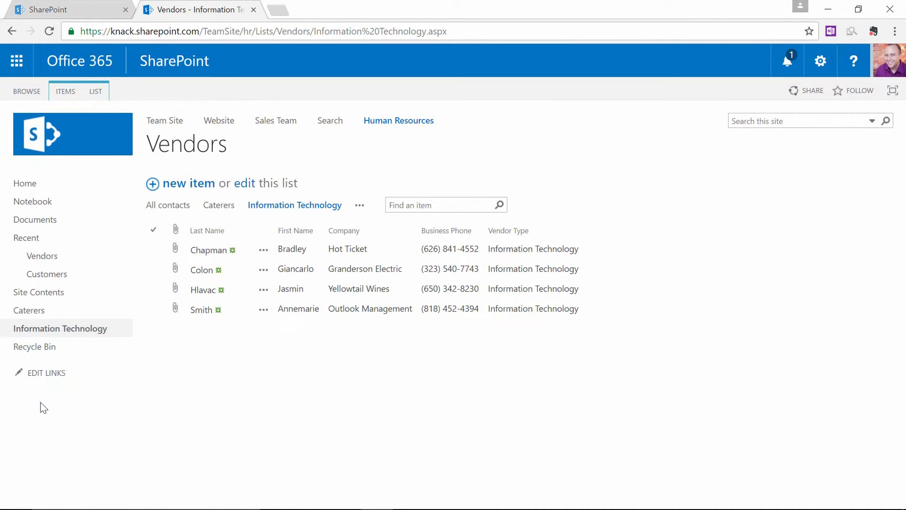
left_click(360, 206)
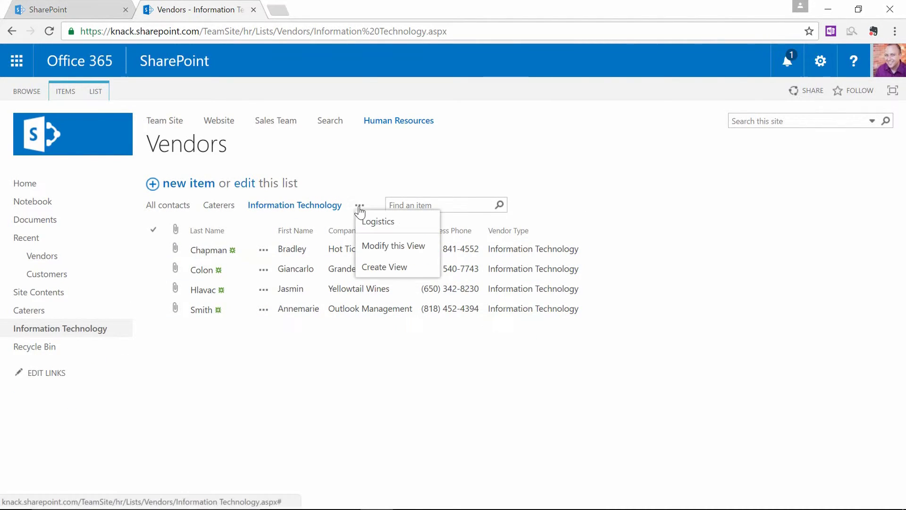
Copy the Logistics view URL and save it as a 'Logistics' quick-launch link.
left_click(376, 222)
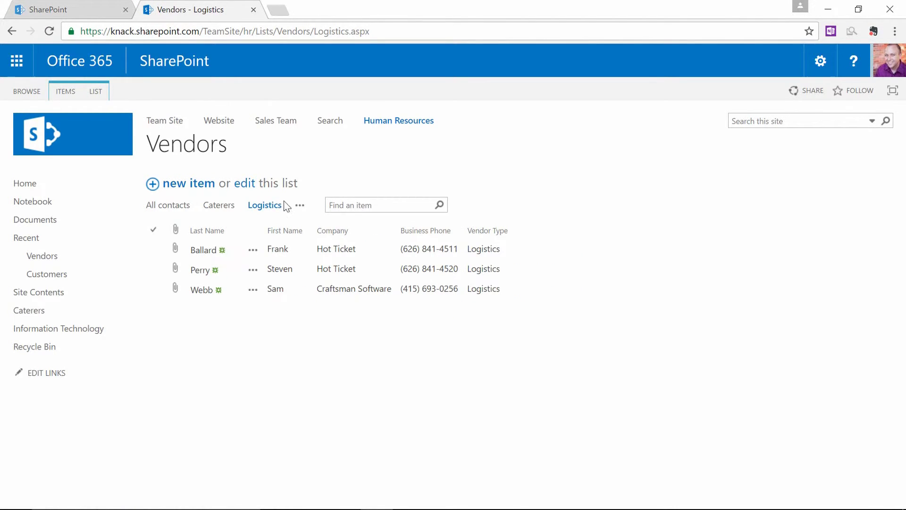
left_click(340, 33)
key("ctrl+c")
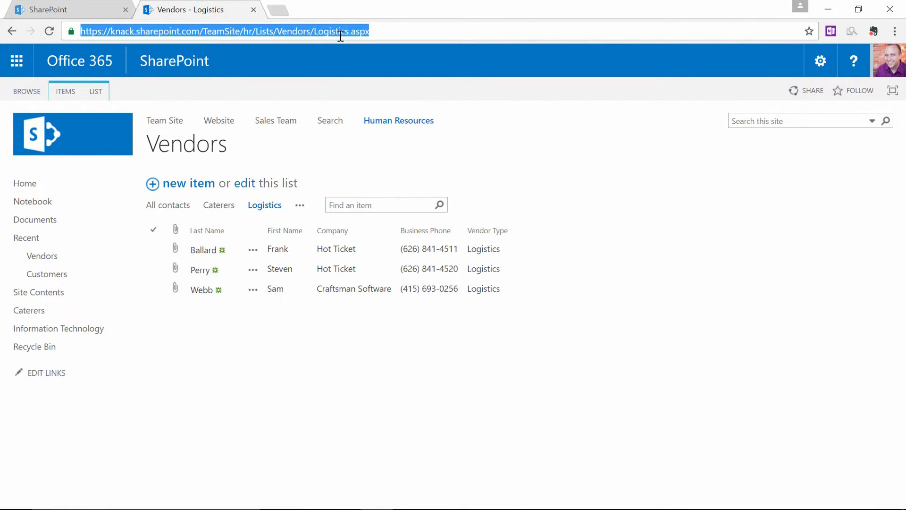
left_click(55, 377)
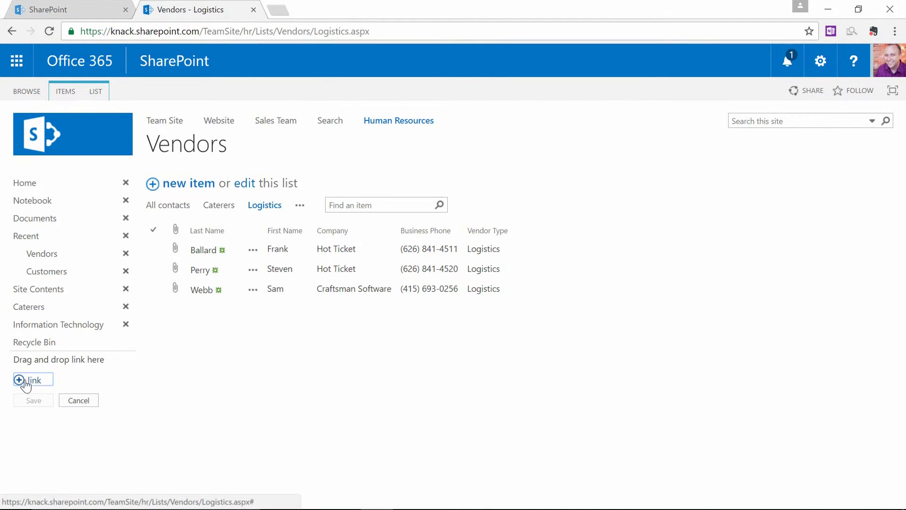
left_click(21, 382)
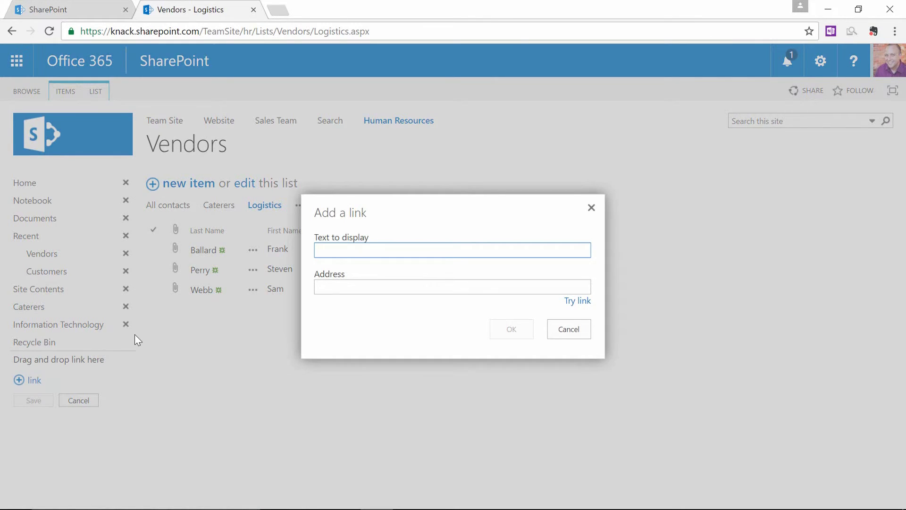
type("Logi")
key("Tab")
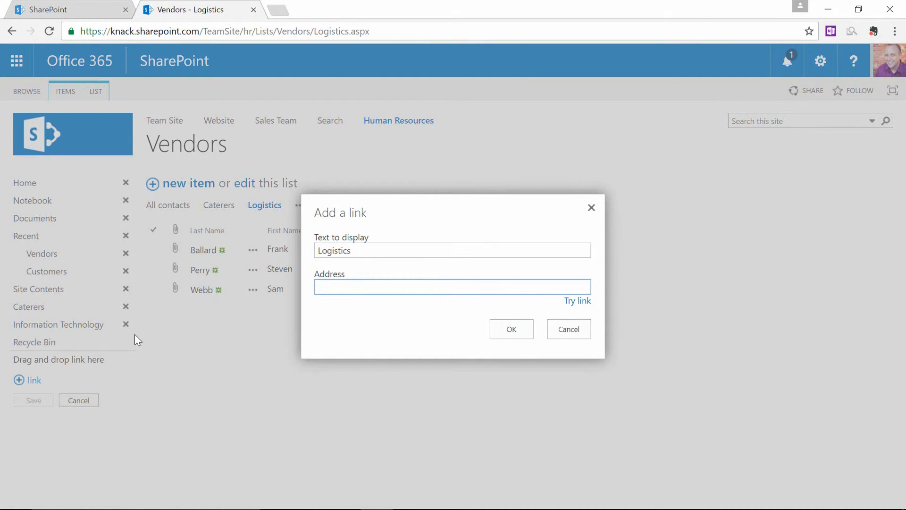
key("ctrl+v")
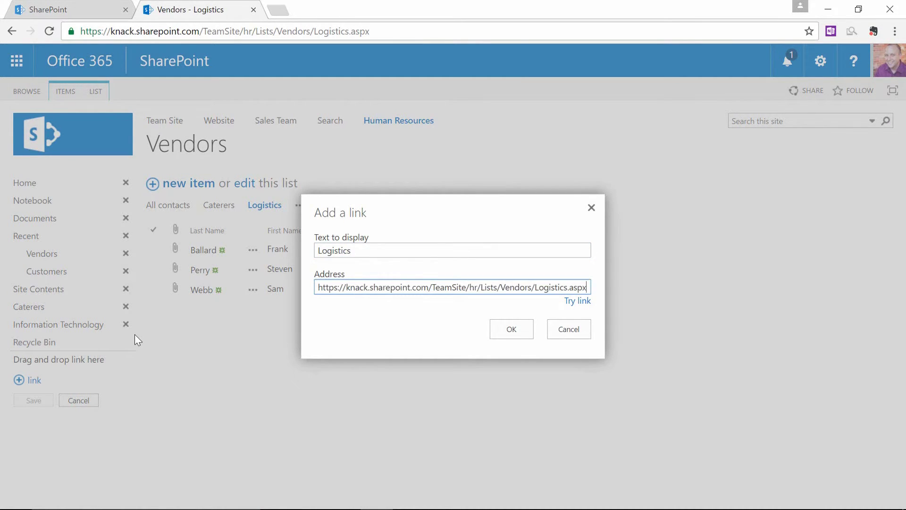
left_click(520, 329)
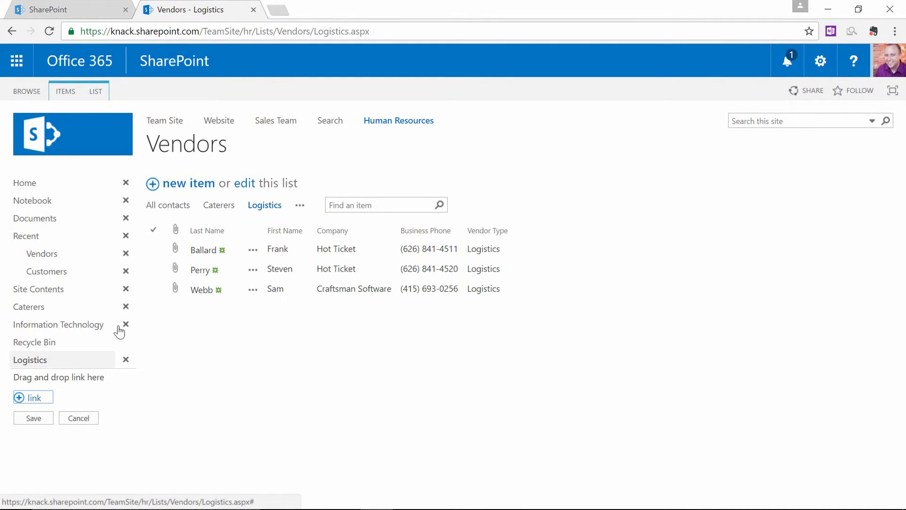
left_click(30, 421)
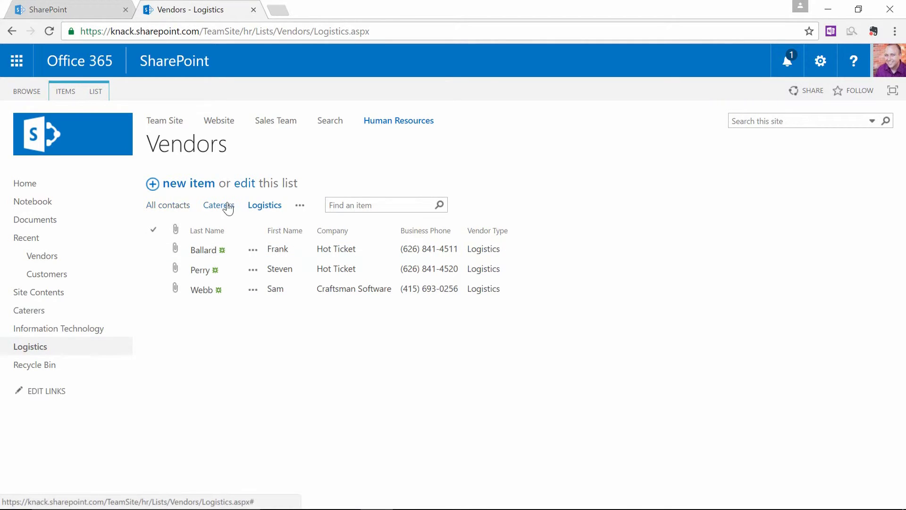
left_click(50, 315)
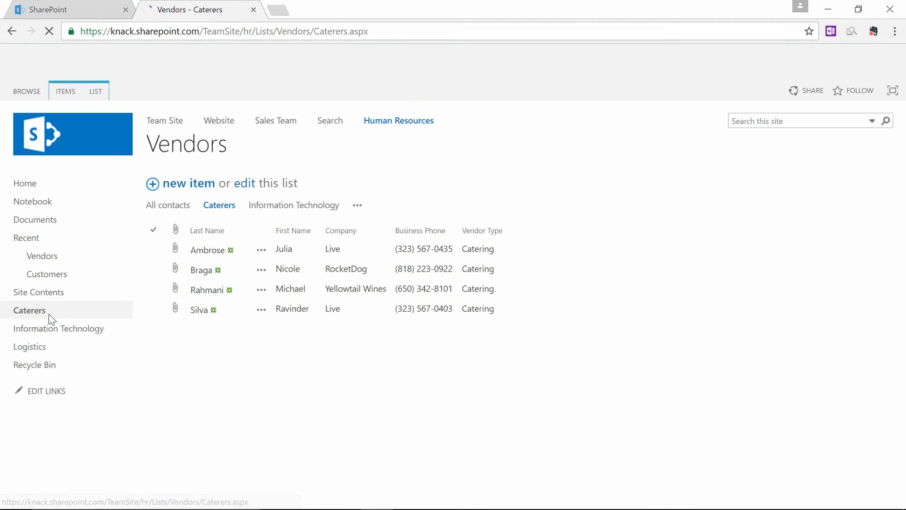
Test the Information Technology and Logistics links, then reopen the quick-launch links for editing.
left_click(54, 336)
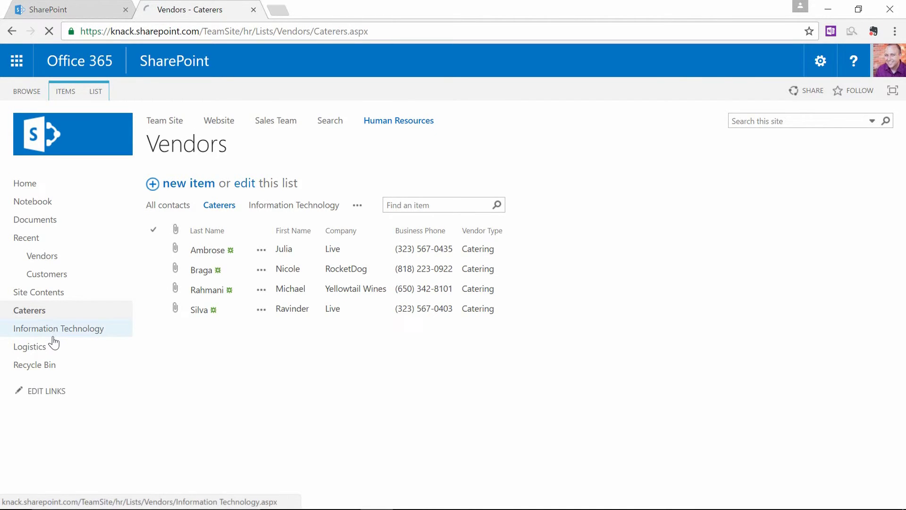
left_click(55, 347)
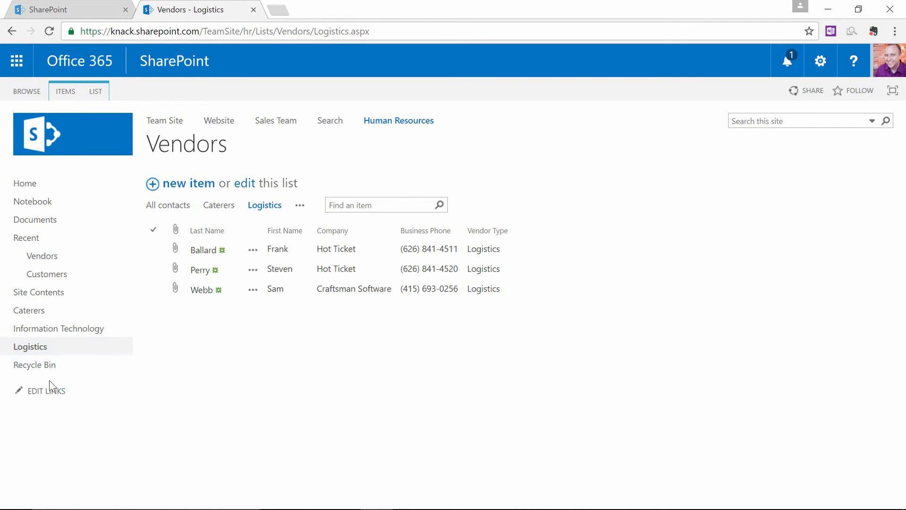
left_click(48, 393)
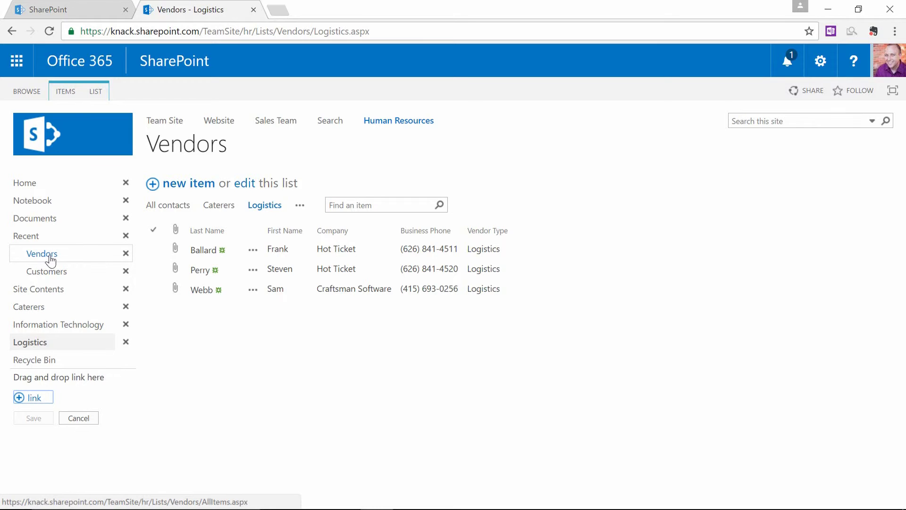
Move Vendors above Recent and indent Caterers, Information Technology and Logistics beneath it.
left_click_drag(42, 258, 18, 227)
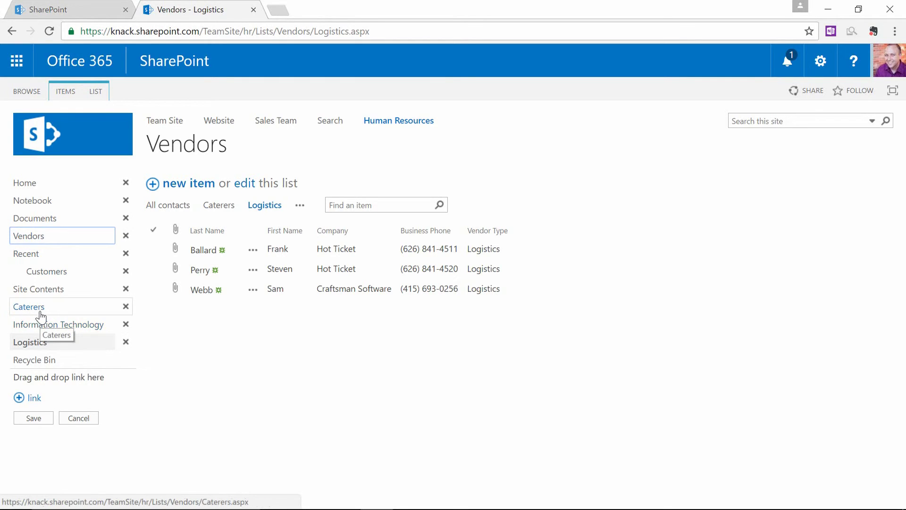
left_click_drag(38, 313, 43, 236)
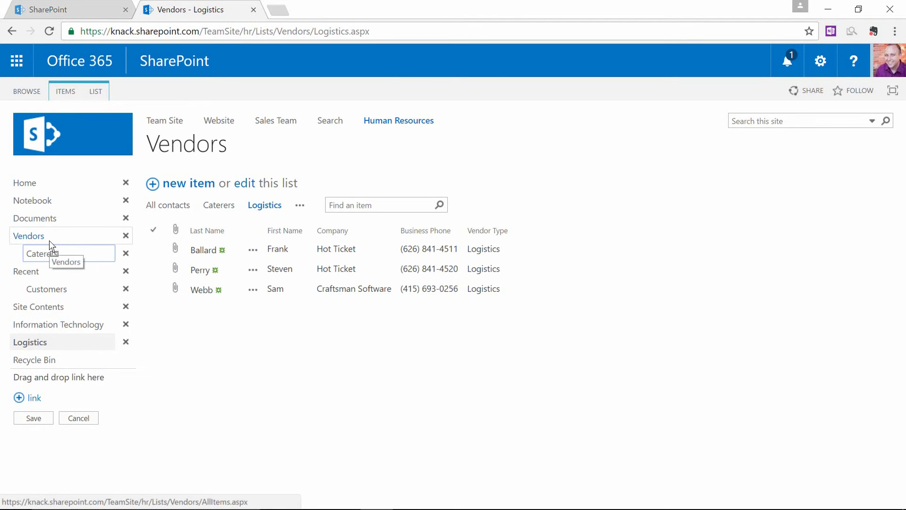
left_click_drag(44, 315, 37, 257)
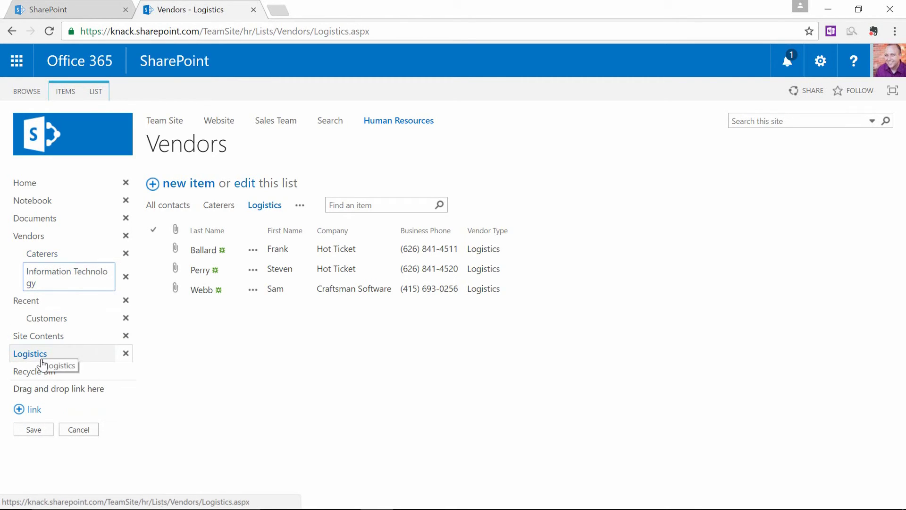
left_click_drag(41, 360, 42, 283)
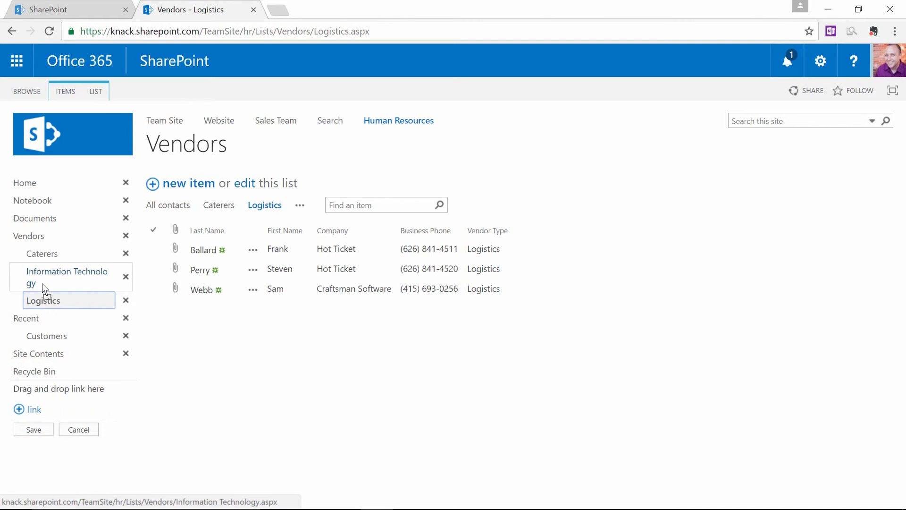
left_click(43, 428)
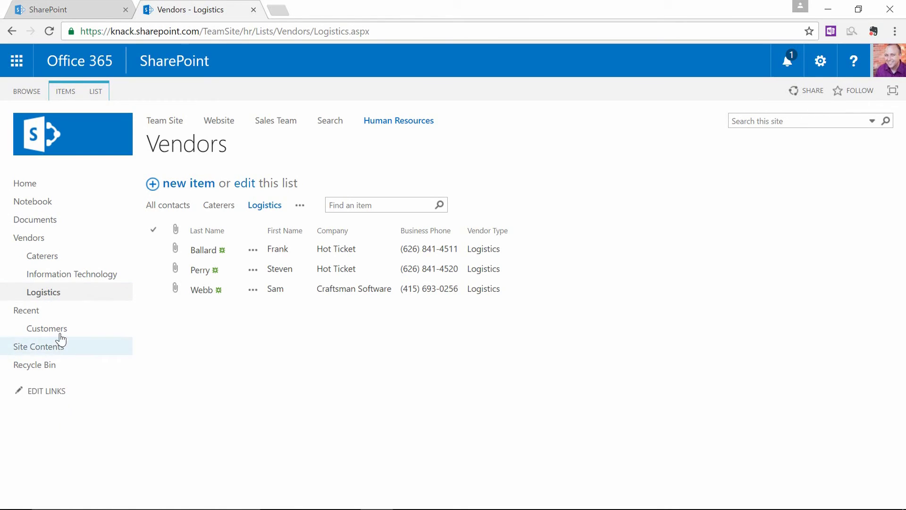
Open the Vendors list's All contacts view from the Vendors quick-launch link.
left_click(39, 241)
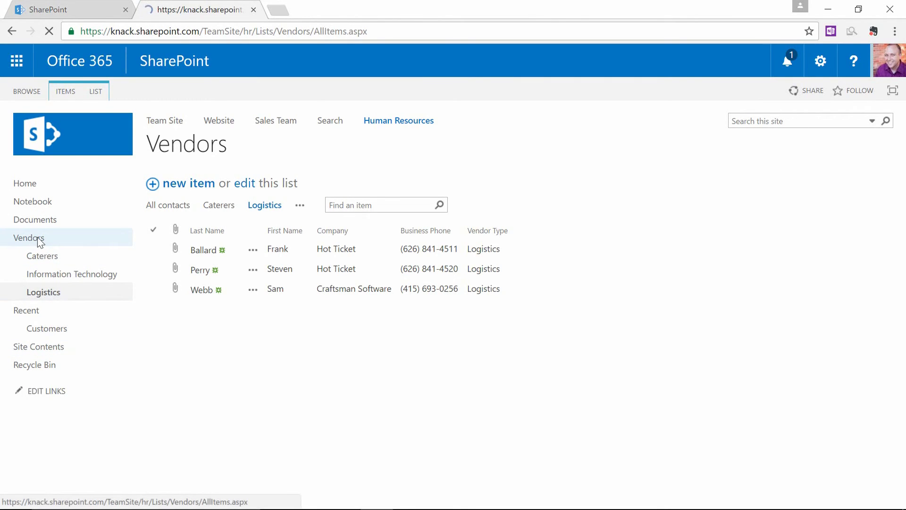